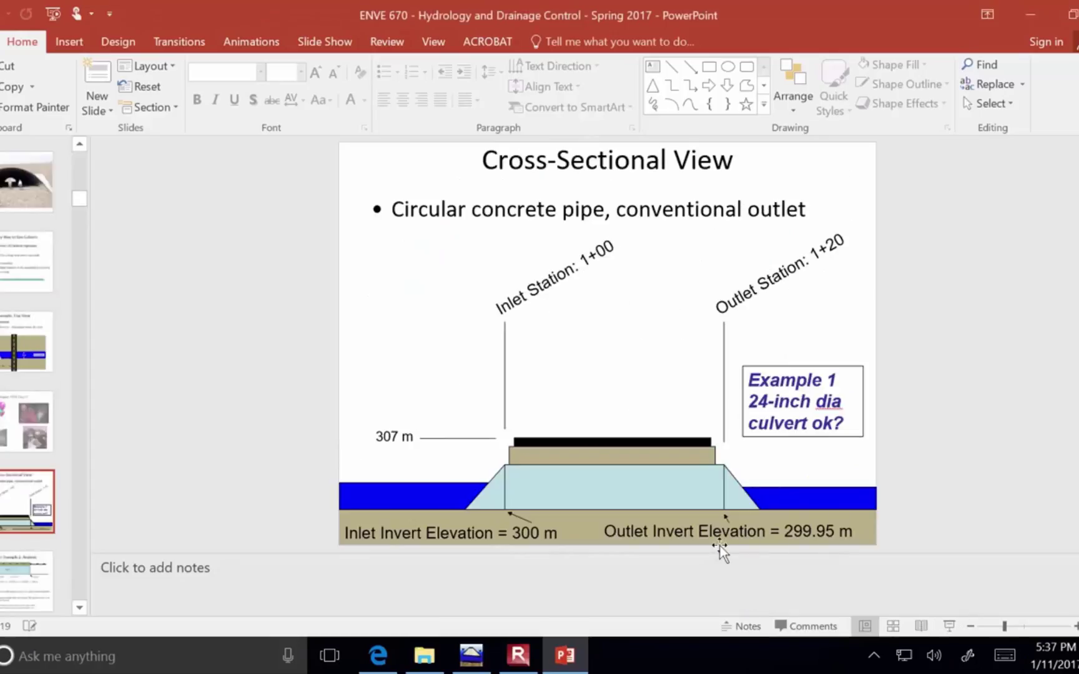
Launch HY-8, dismiss the startup crossing form, and switch the project units to SI (Metric).
click(471, 655)
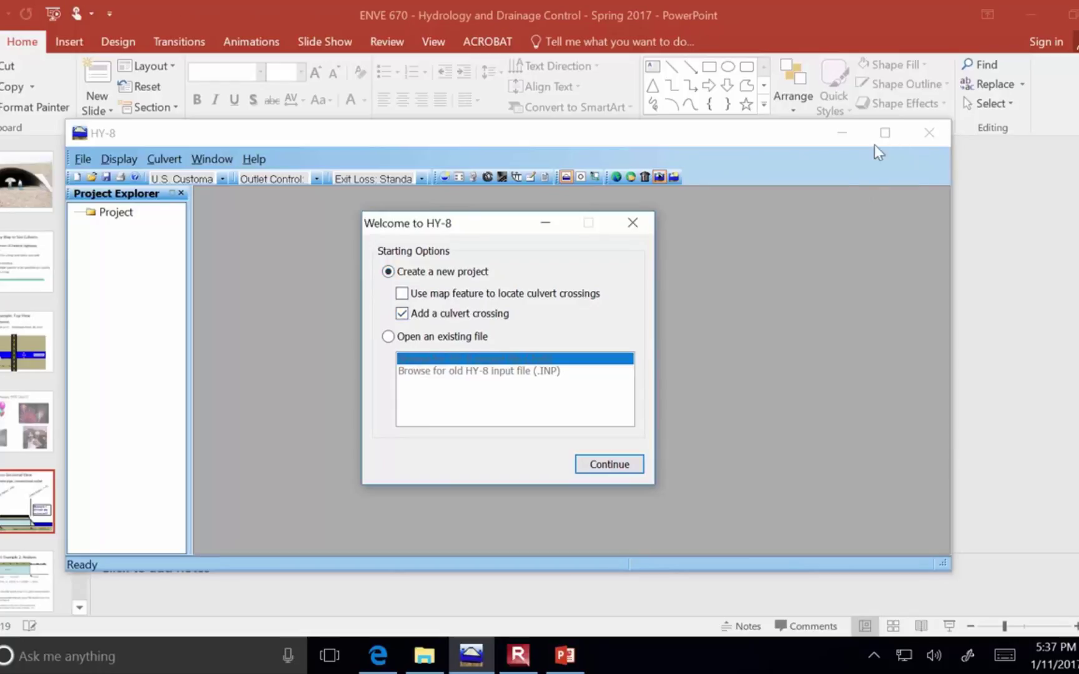
click(618, 467)
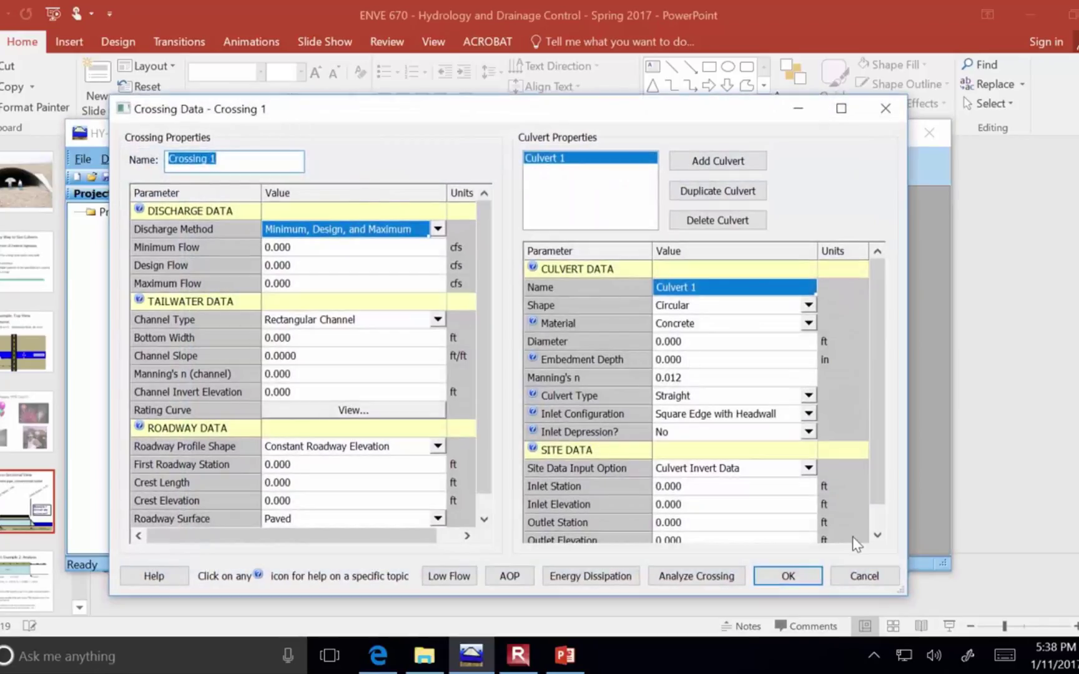
click(862, 579)
click(222, 179)
click(213, 207)
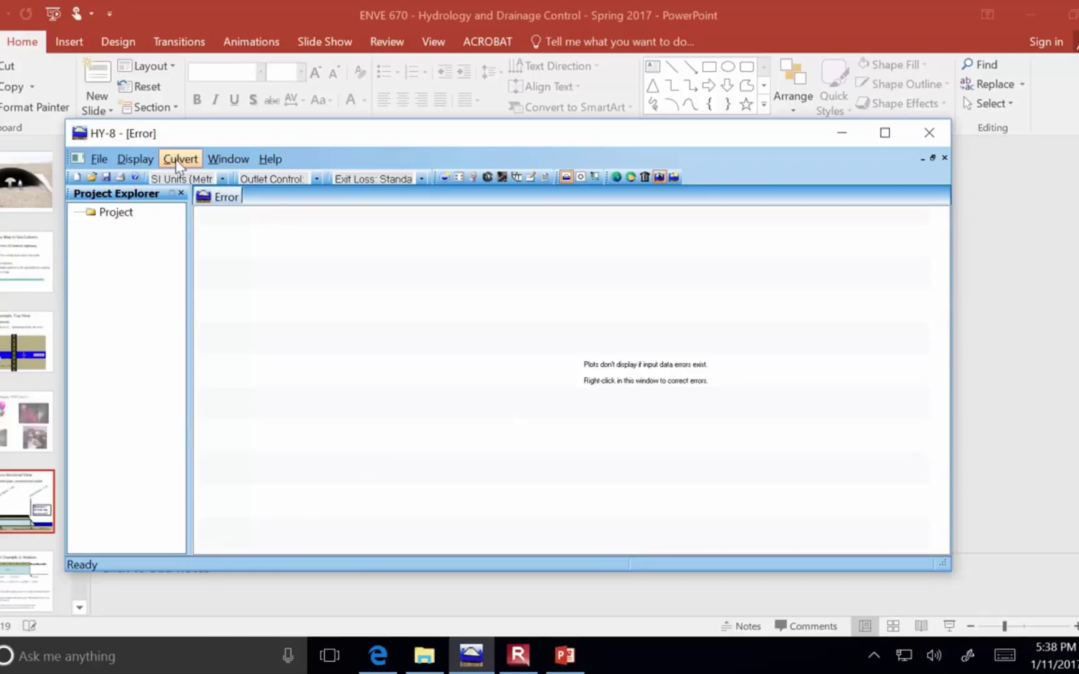
Create a new culvert crossing, Crossing 1, under the Project.
click(118, 214)
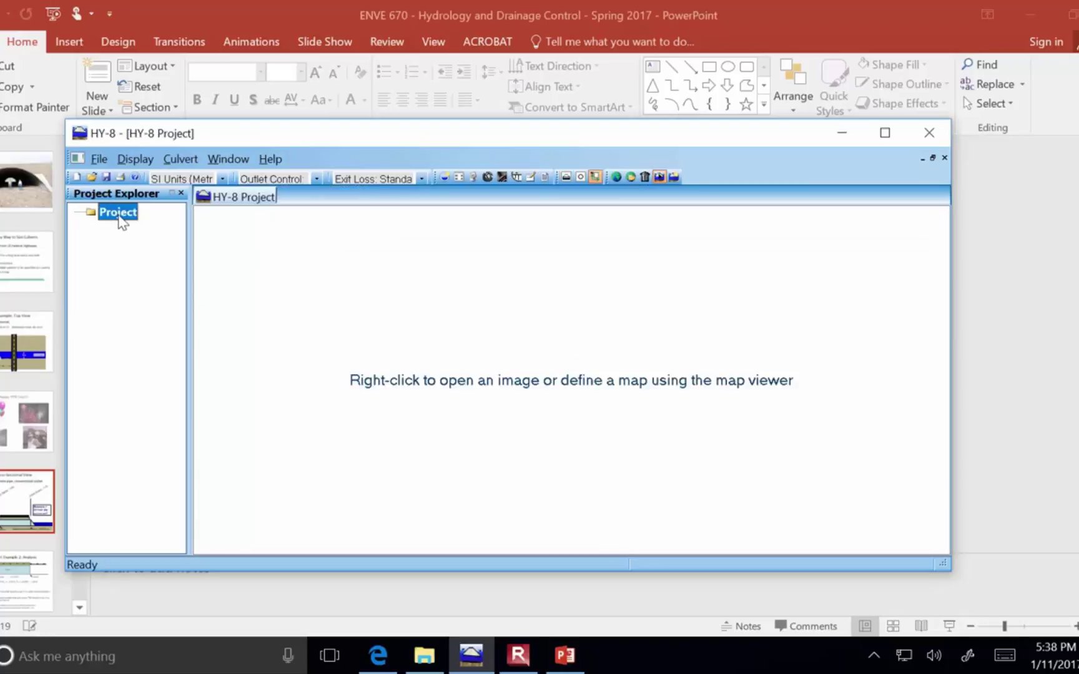
click(198, 163)
click(204, 183)
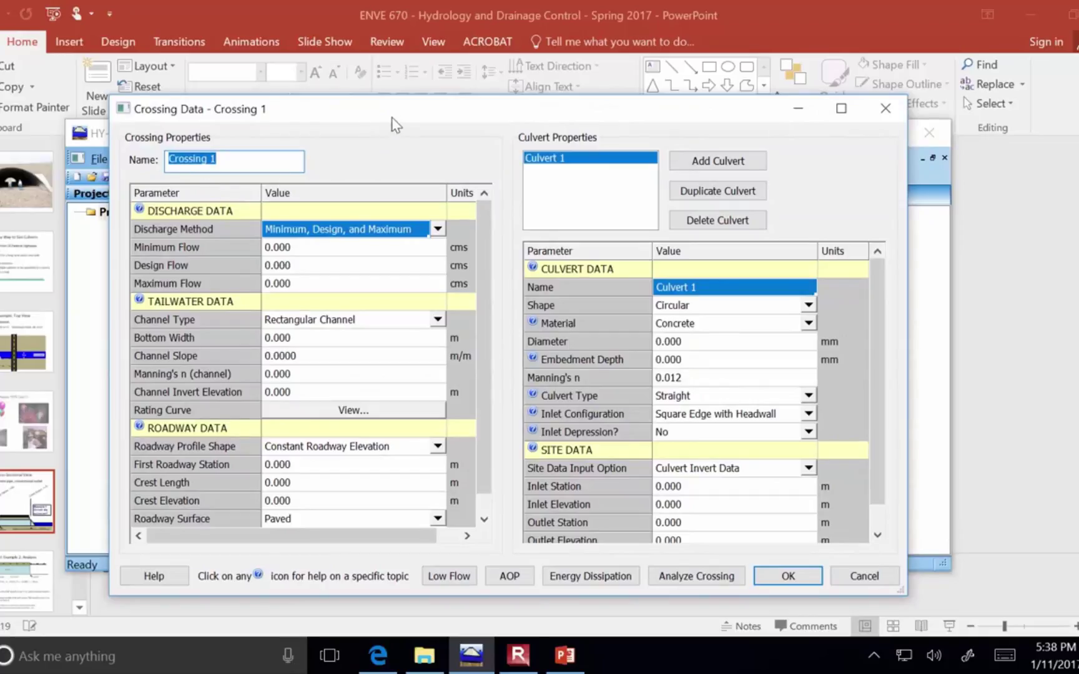
In Crossing Data, enter Design Flow 25 cms and Maximum Flow 30 cms.
drag(398, 118, 592, 152)
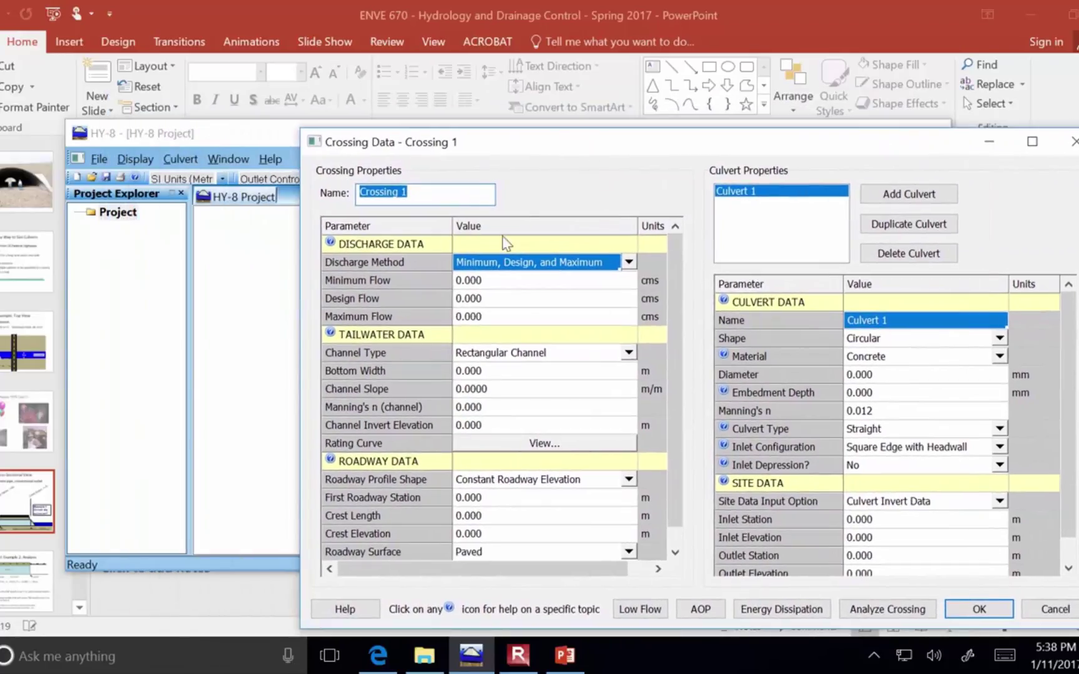
click(502, 284)
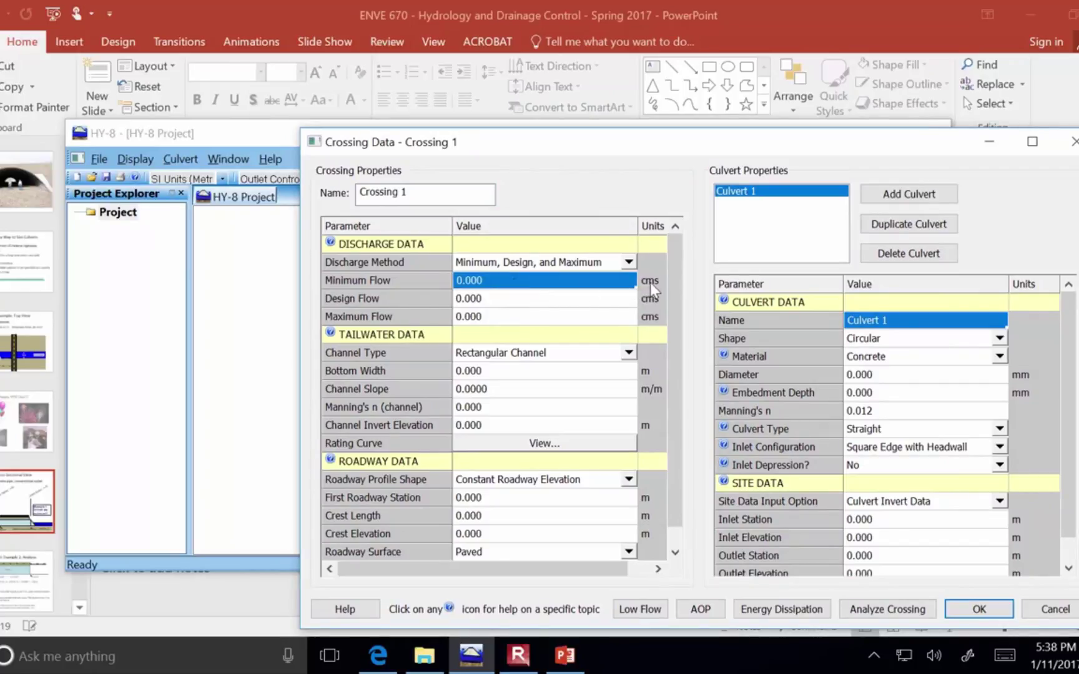
click(572, 307)
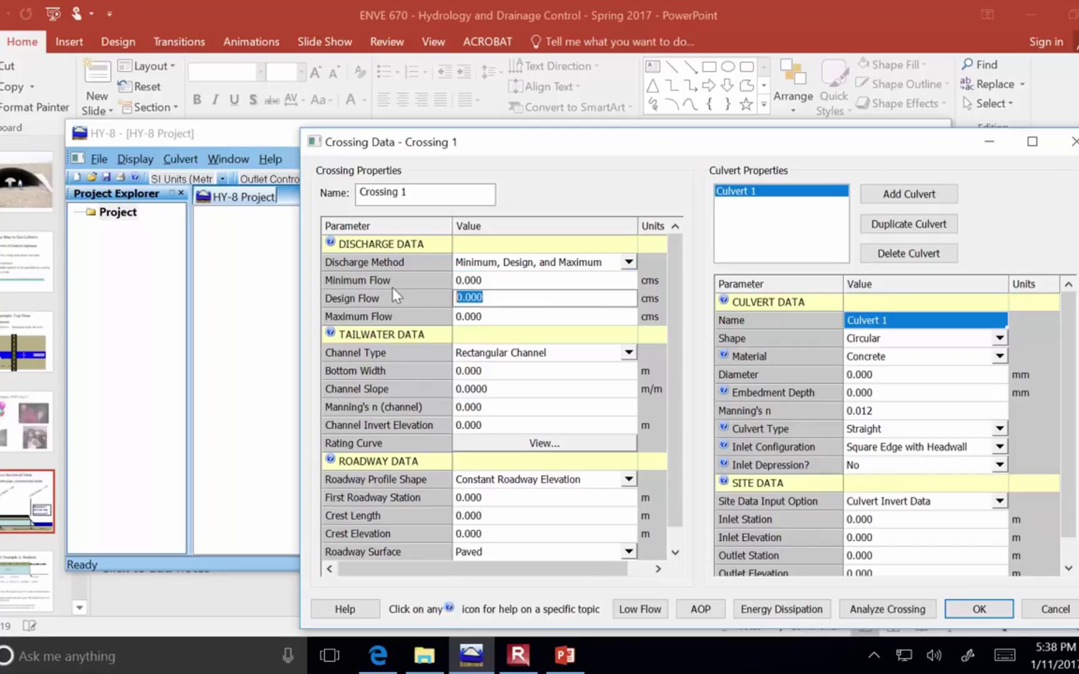
text(25)
click(493, 317)
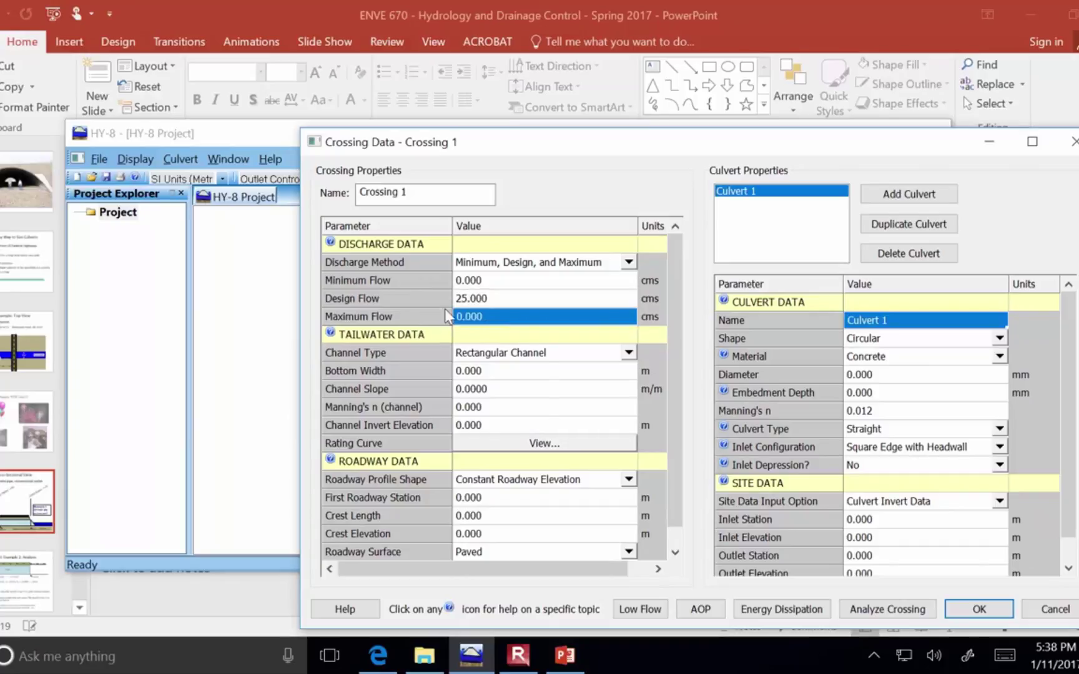
text(30)
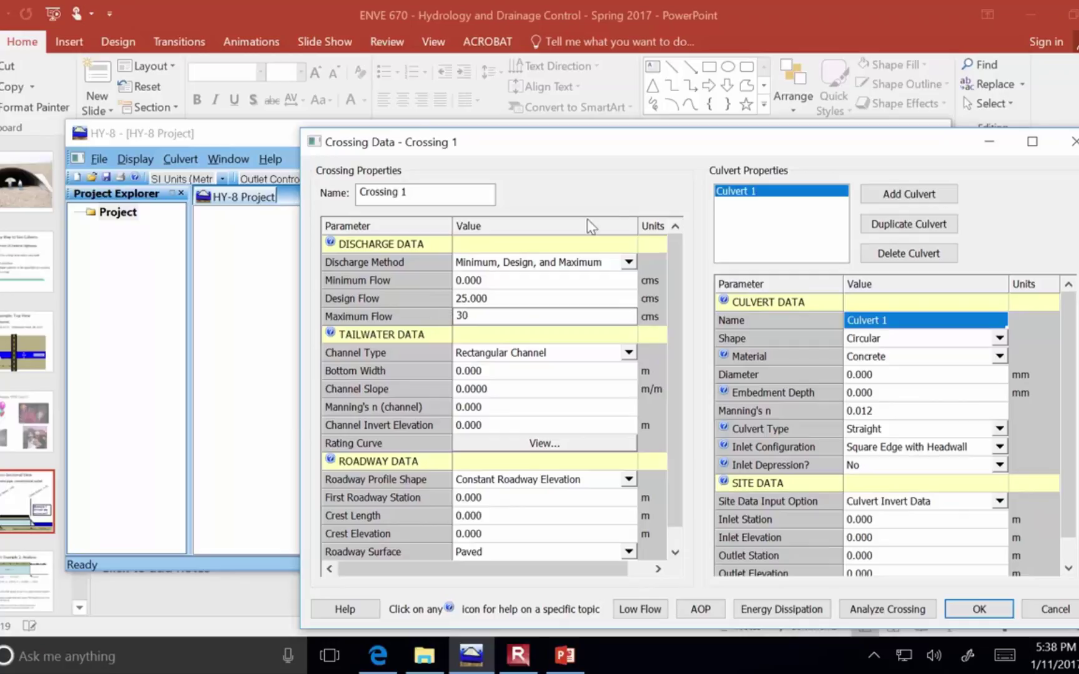
drag(622, 145, 533, 112)
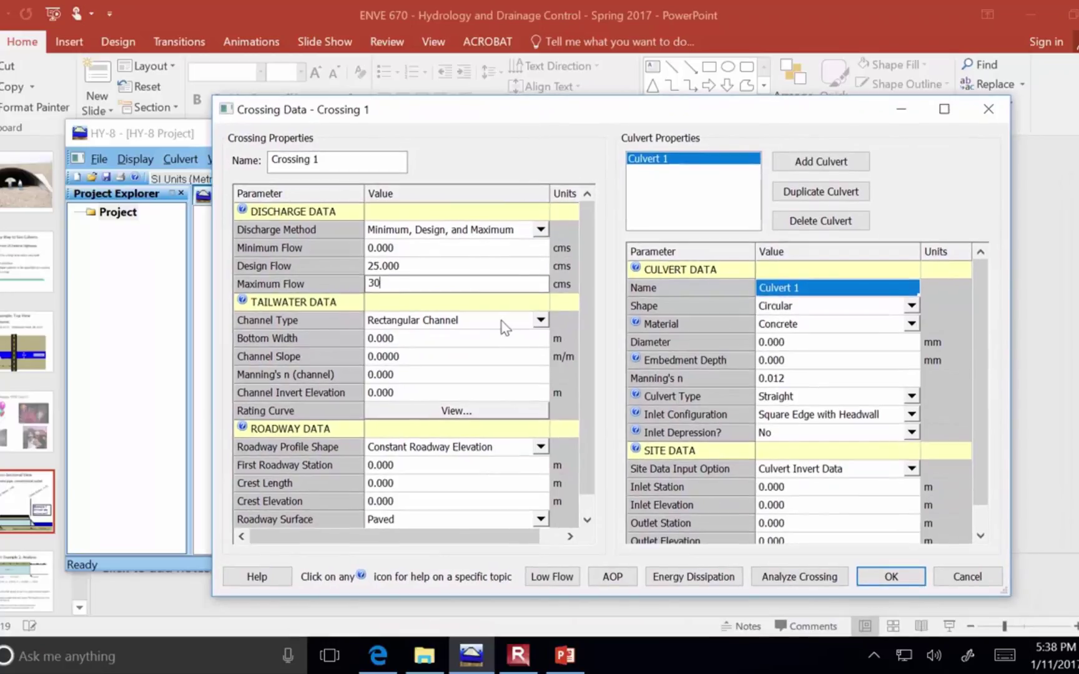
click(310, 320)
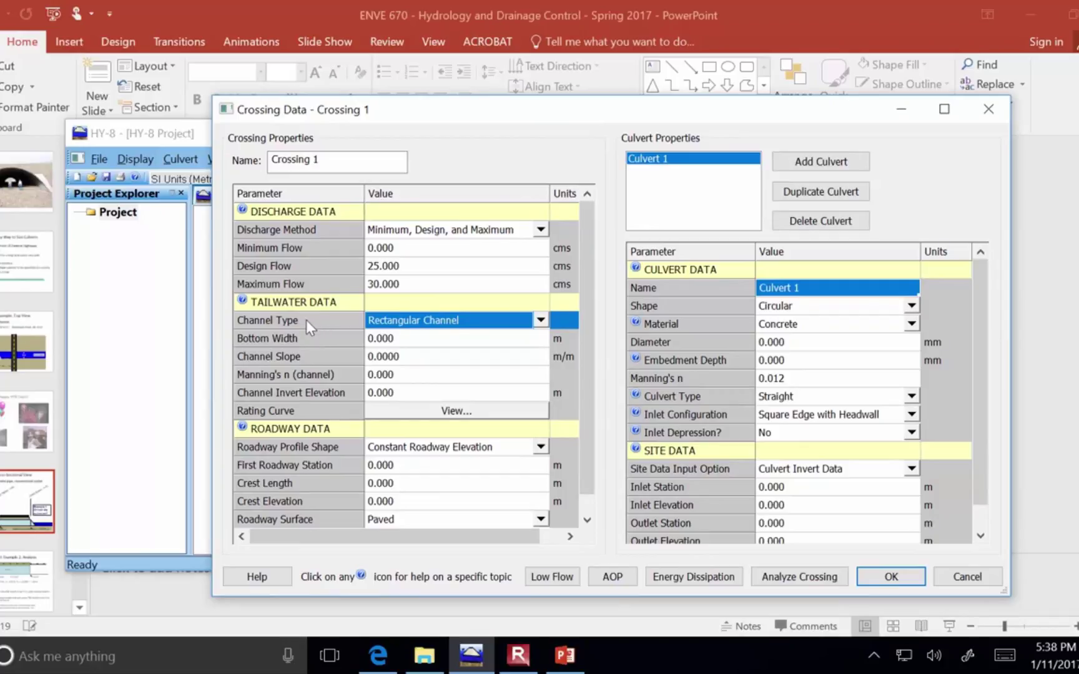
Check the Top View slide's channel data and set the tailwater bottom width to 5 m.
click(33, 320)
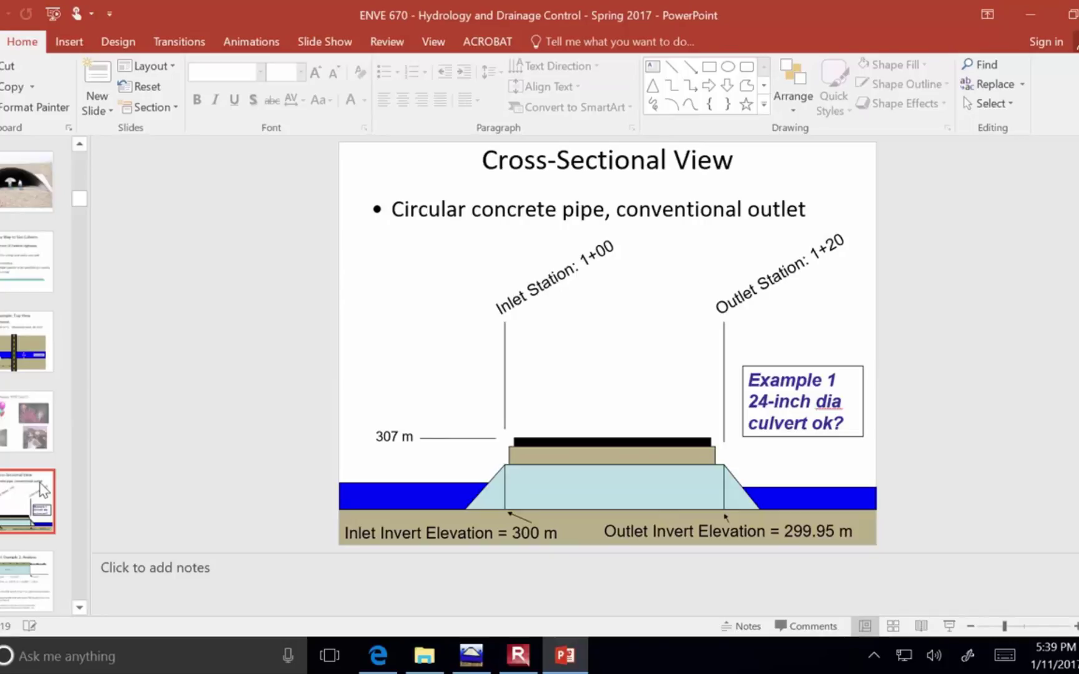
click(14, 345)
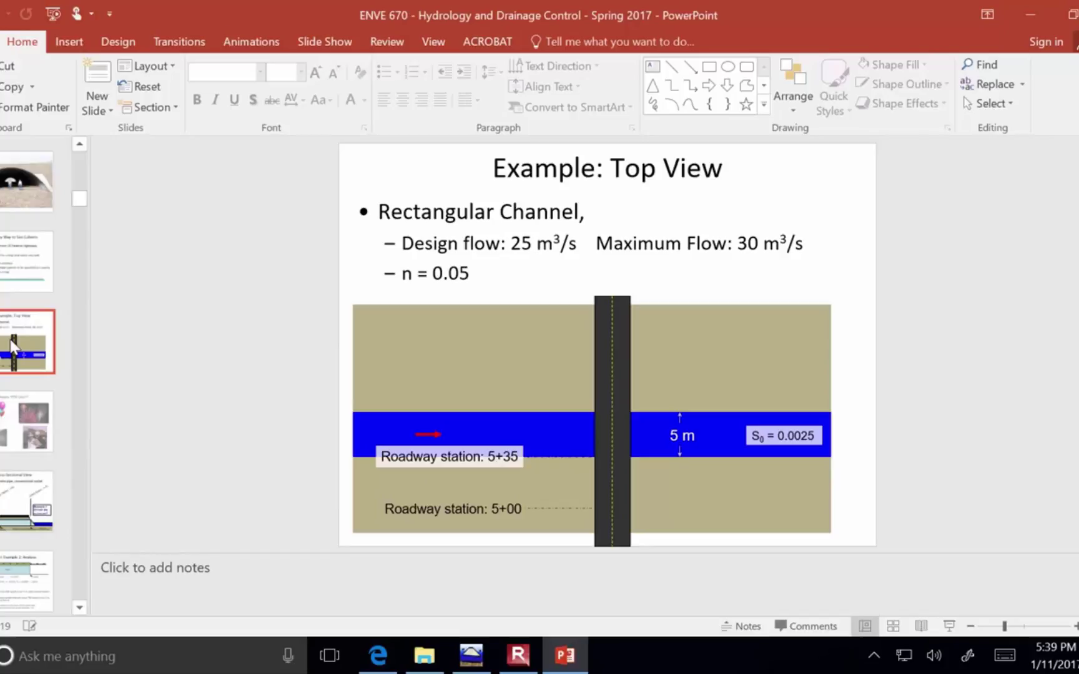
click(478, 653)
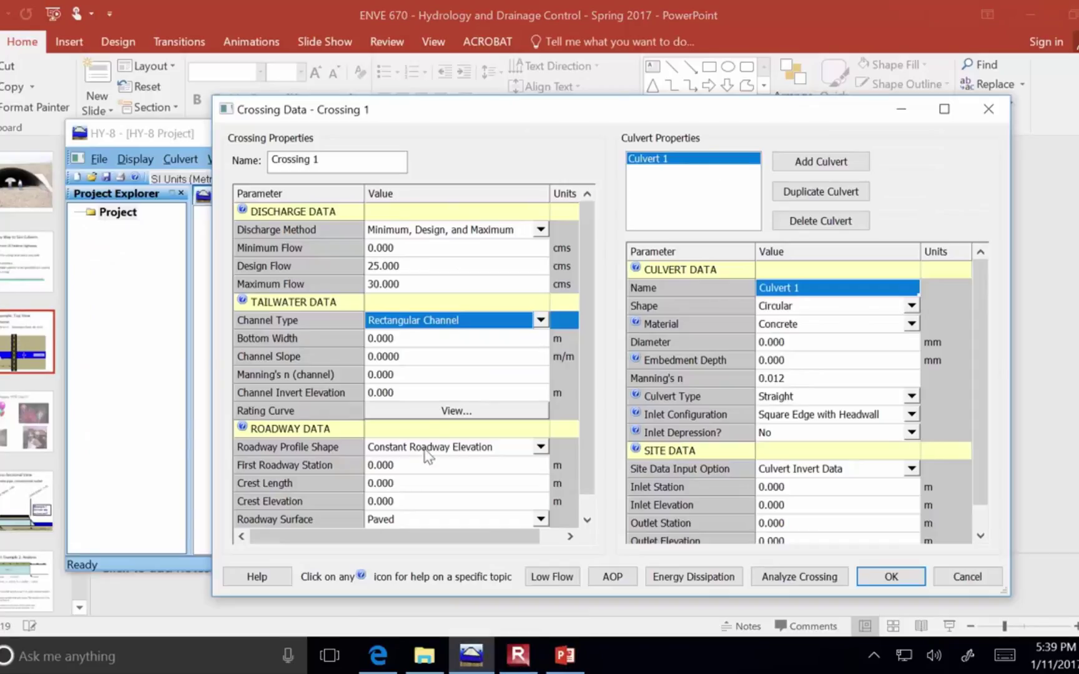
click(419, 340)
click(419, 340)
drag(419, 340, 328, 336)
text(5)
click(425, 357)
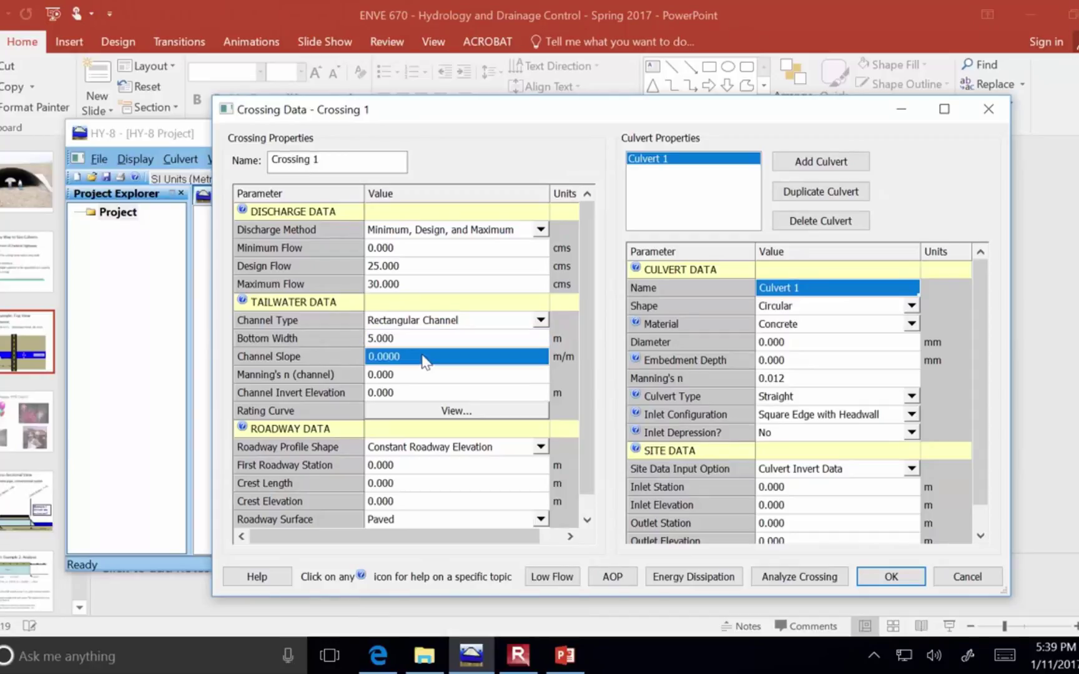
Set the tailwater channel slope to 0.0025.
click(35, 343)
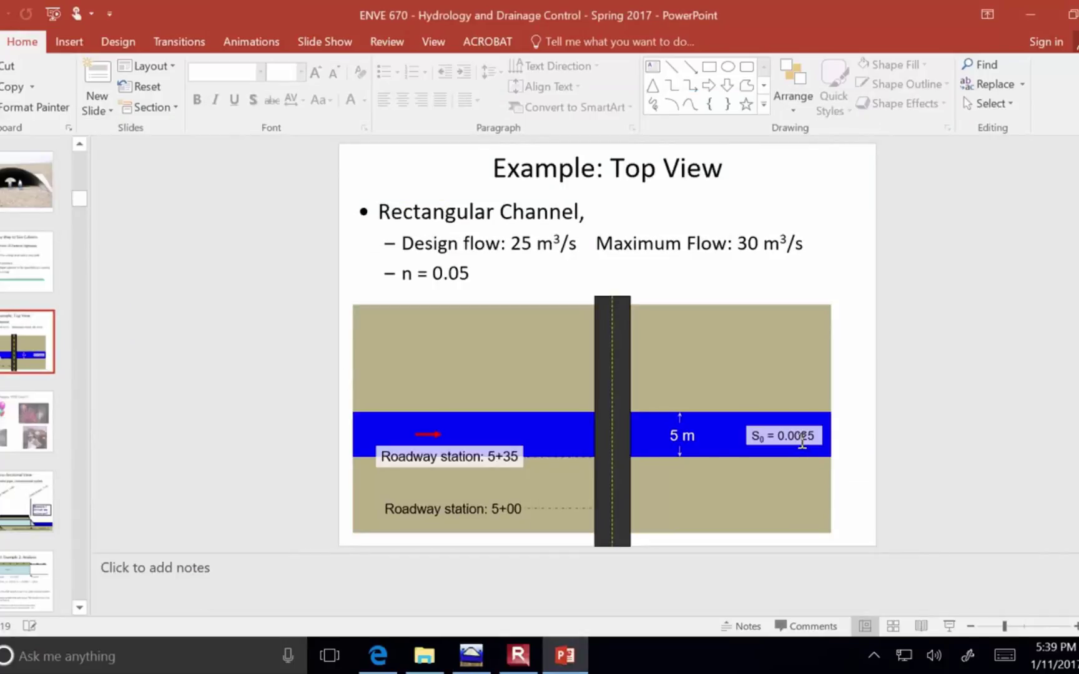
click(565, 657)
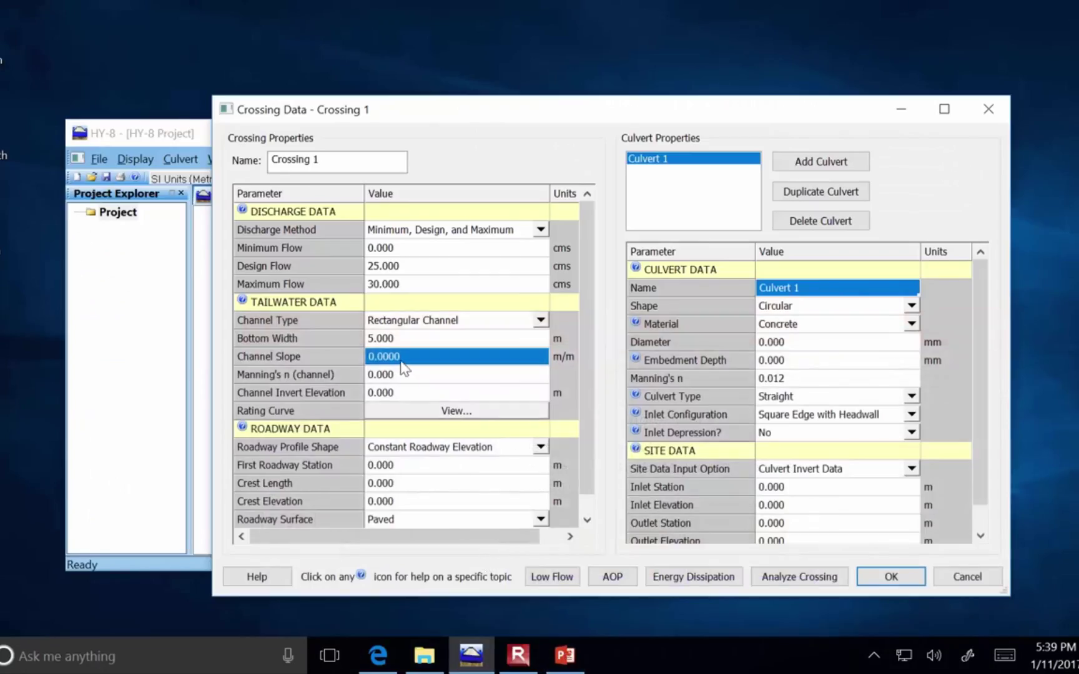
text(.0025)
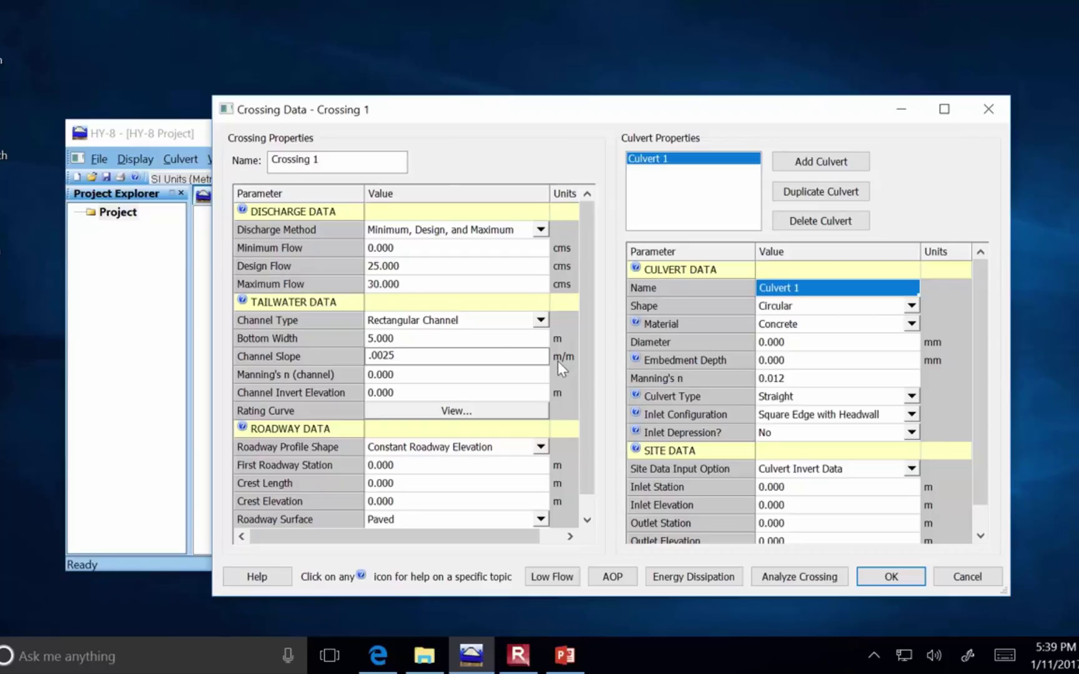
click(504, 379)
Set the tailwater channel Manning's n to 0.05.
click(504, 374)
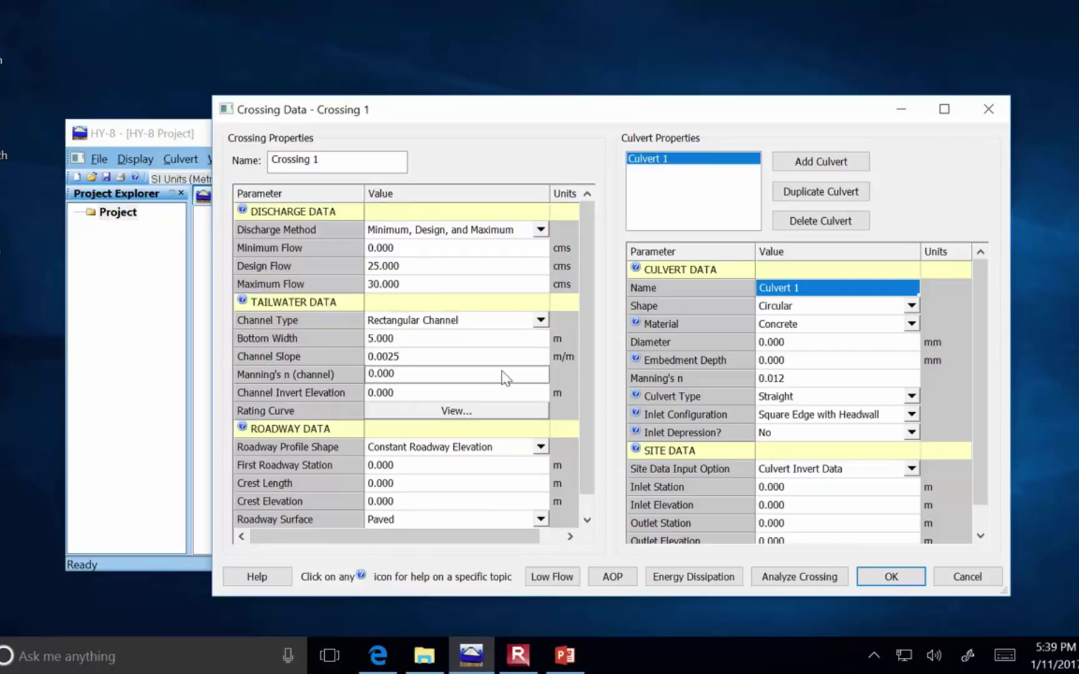
drag(397, 375, 387, 378)
text(5)
click(517, 667)
click(563, 666)
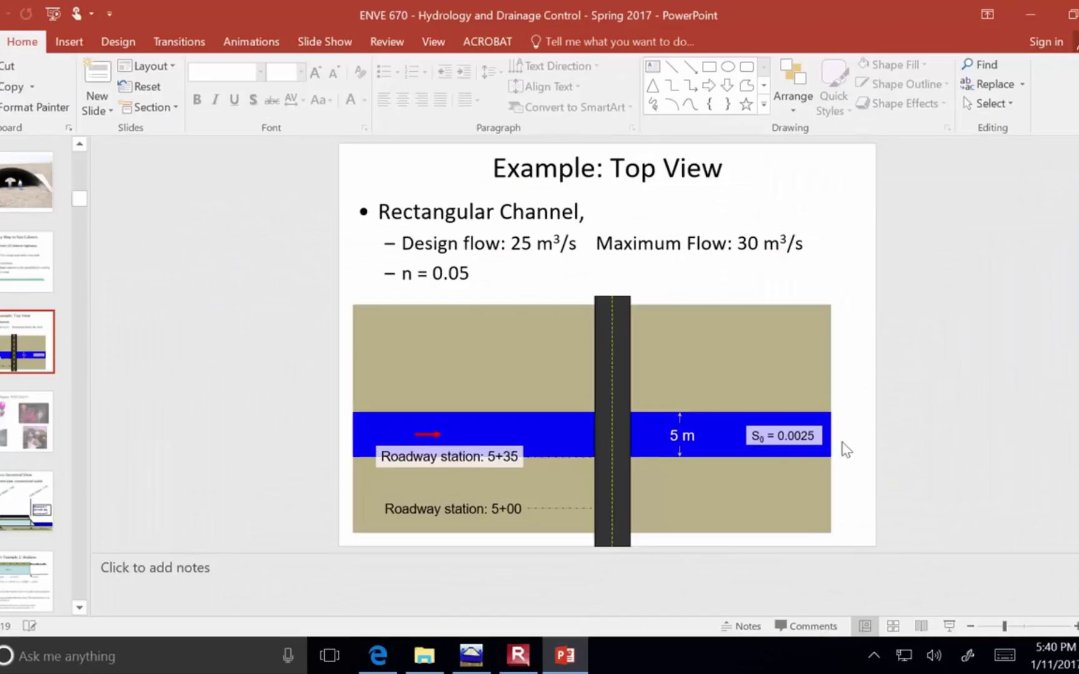
click(521, 665)
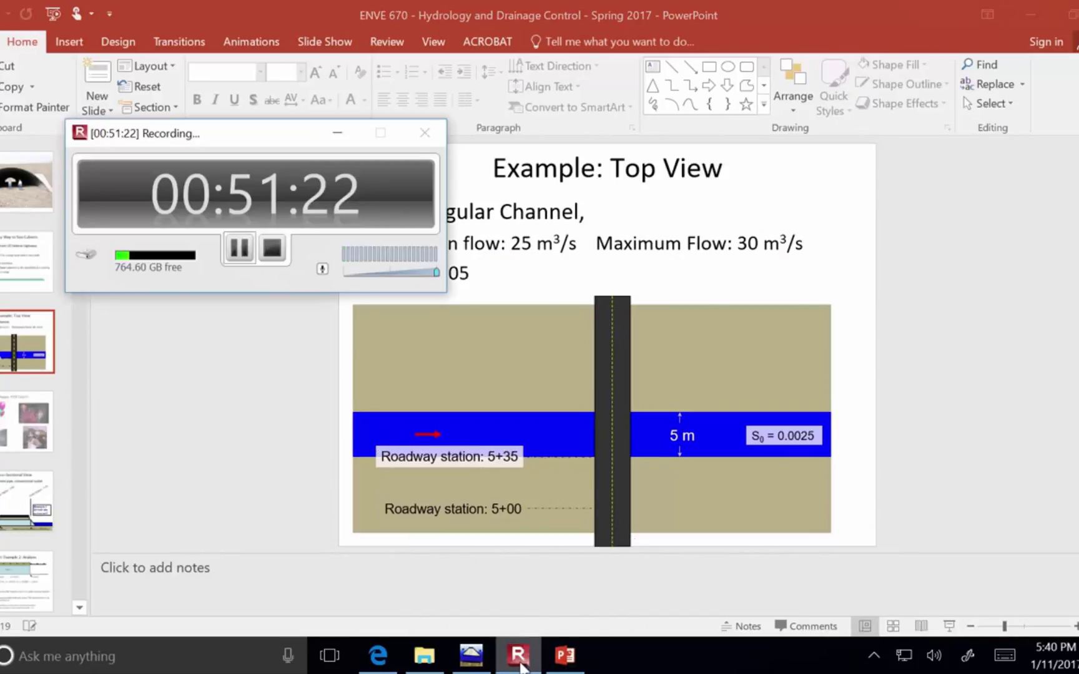
click(471, 657)
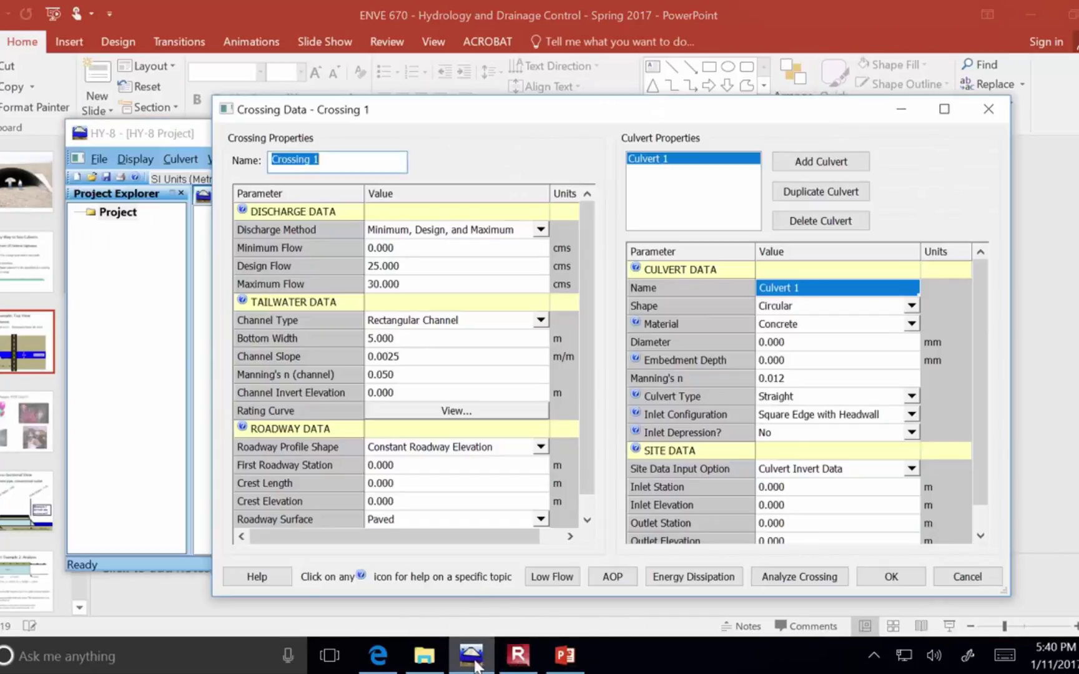
Read the outlet invert from the Cross-Sectional View slide and enter 299.95 as the channel invert elevation.
click(410, 395)
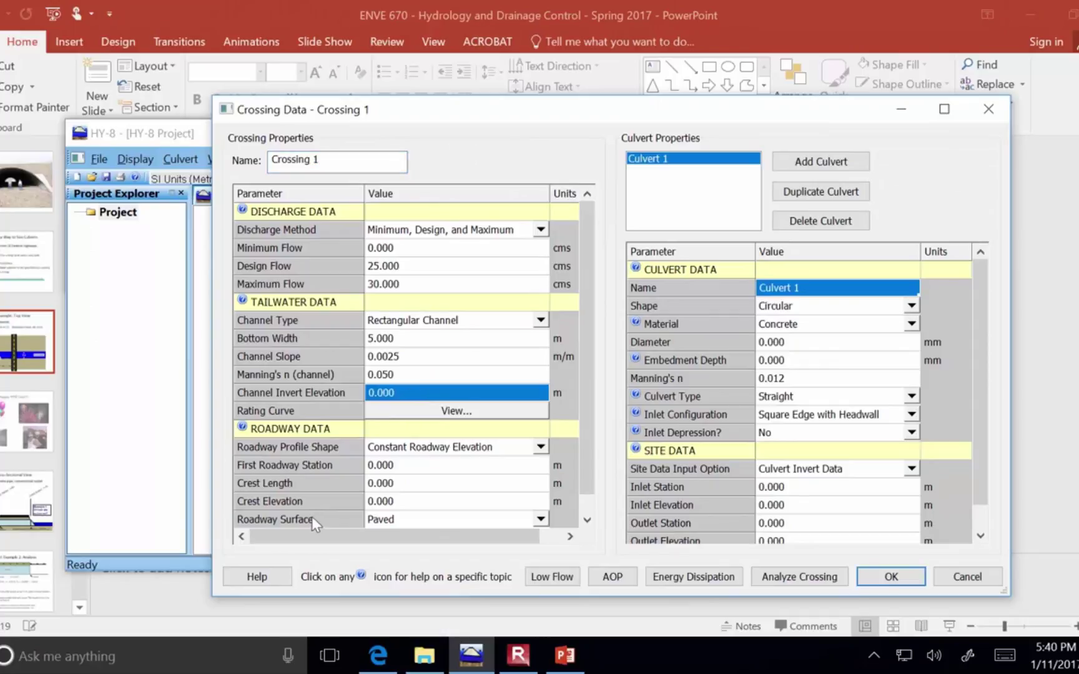
click(393, 608)
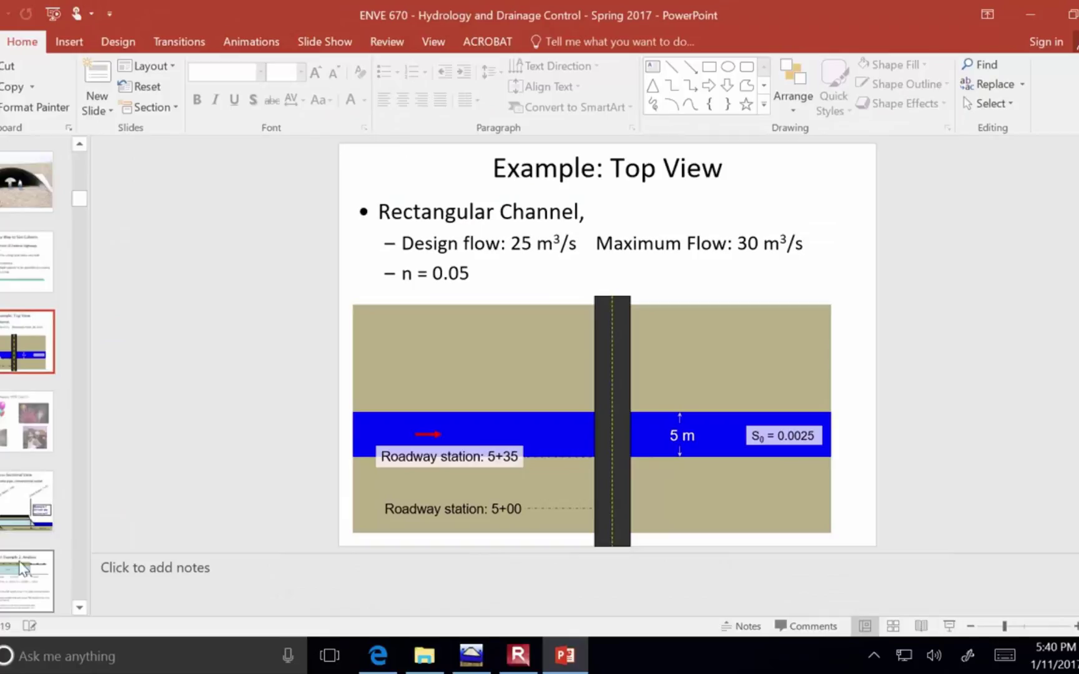
click(25, 500)
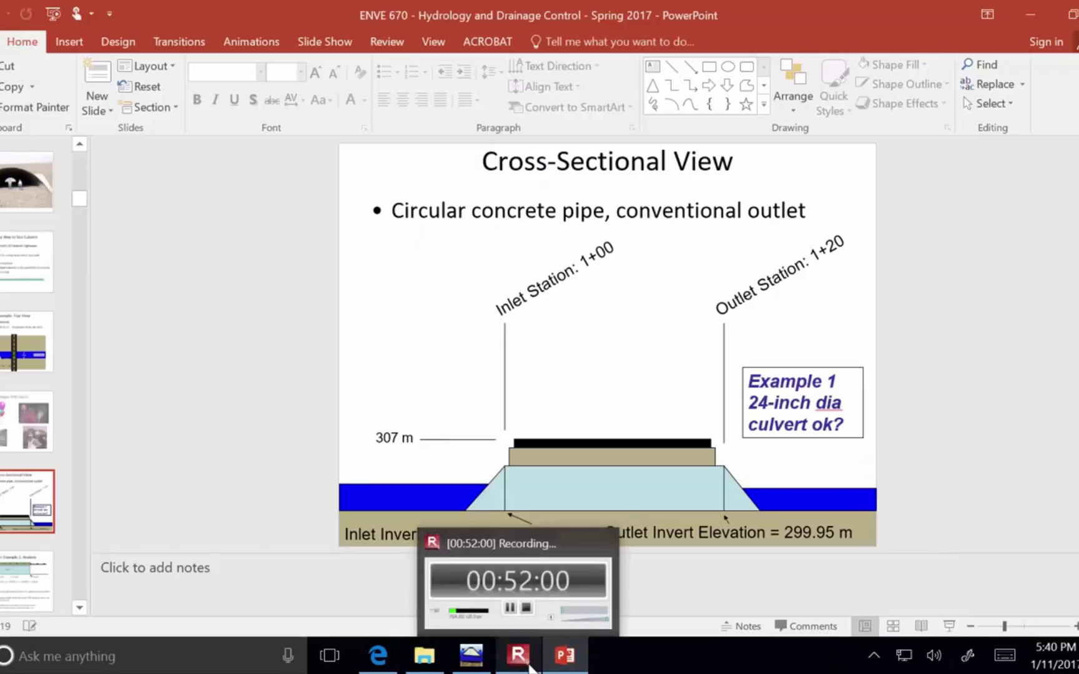
mouse_move(549, 666)
click(471, 655)
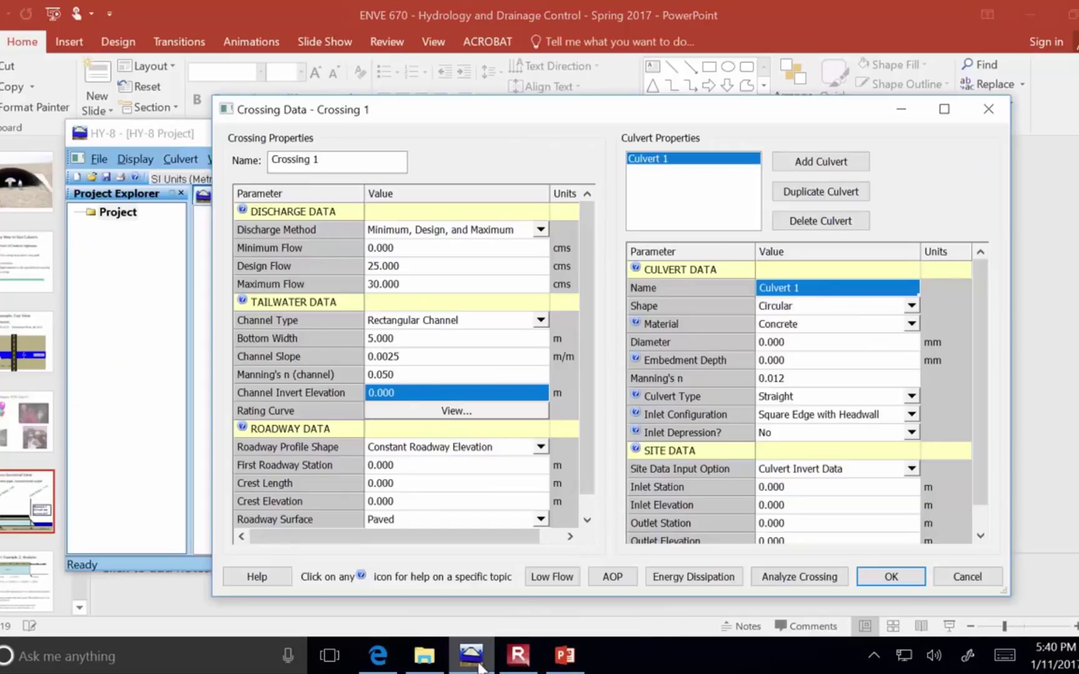
click(432, 381)
click(435, 392)
text(299.95)
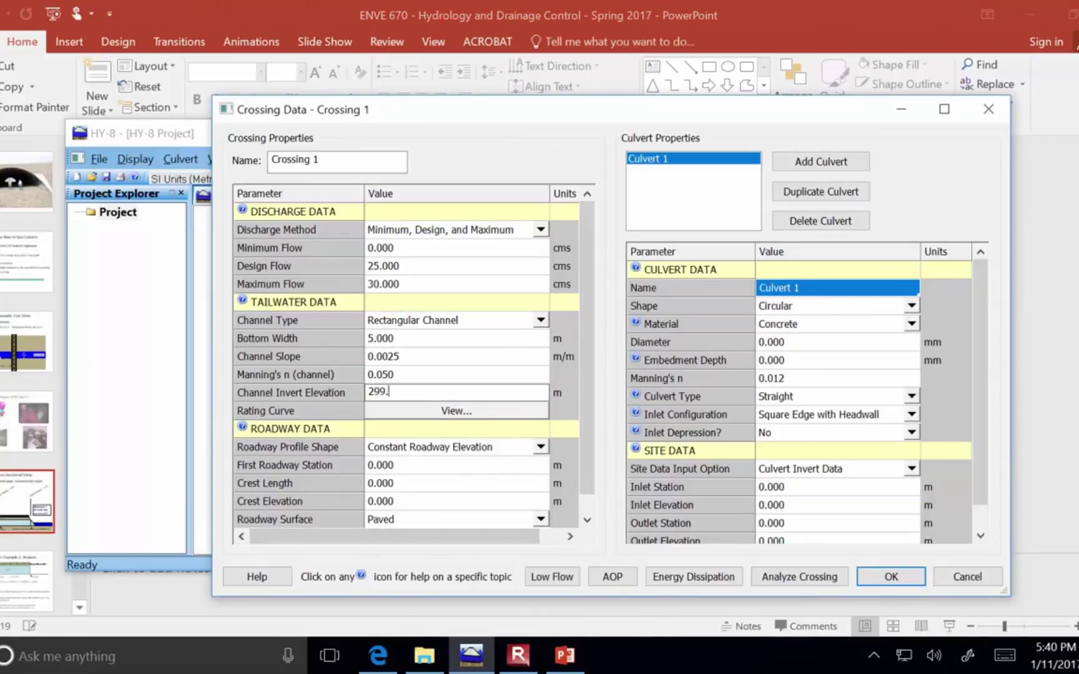
Commit the 299.95 m invert, scroll through the channel Rating Curve table, and close it.
click(514, 420)
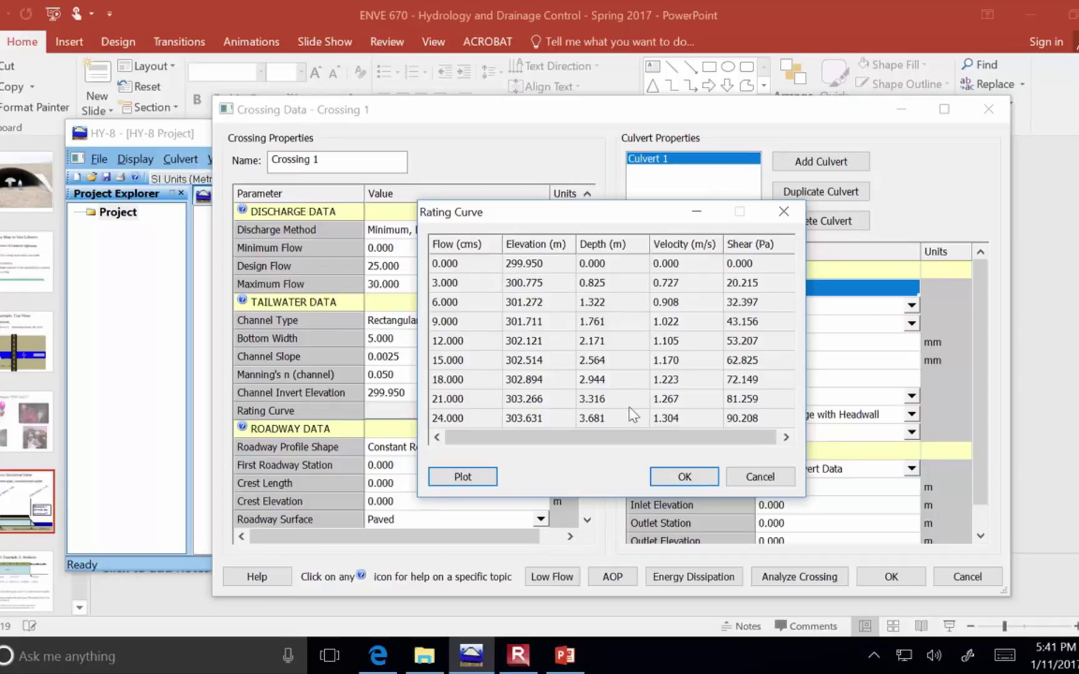
scroll(609, 365, down, 1)
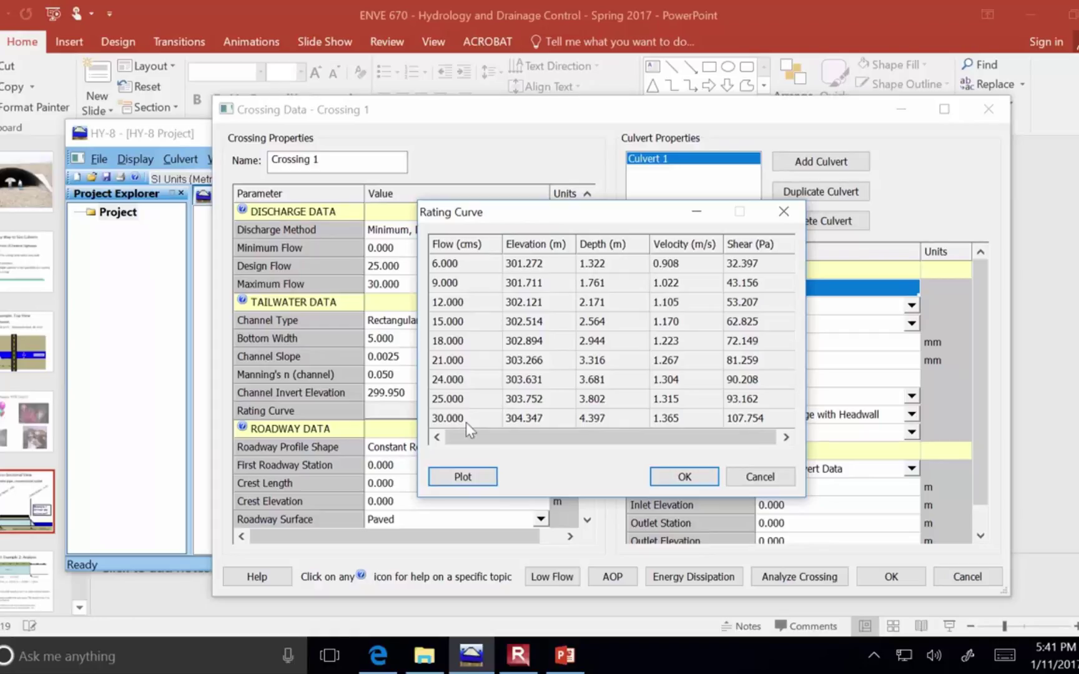
scroll(665, 347, up, 1)
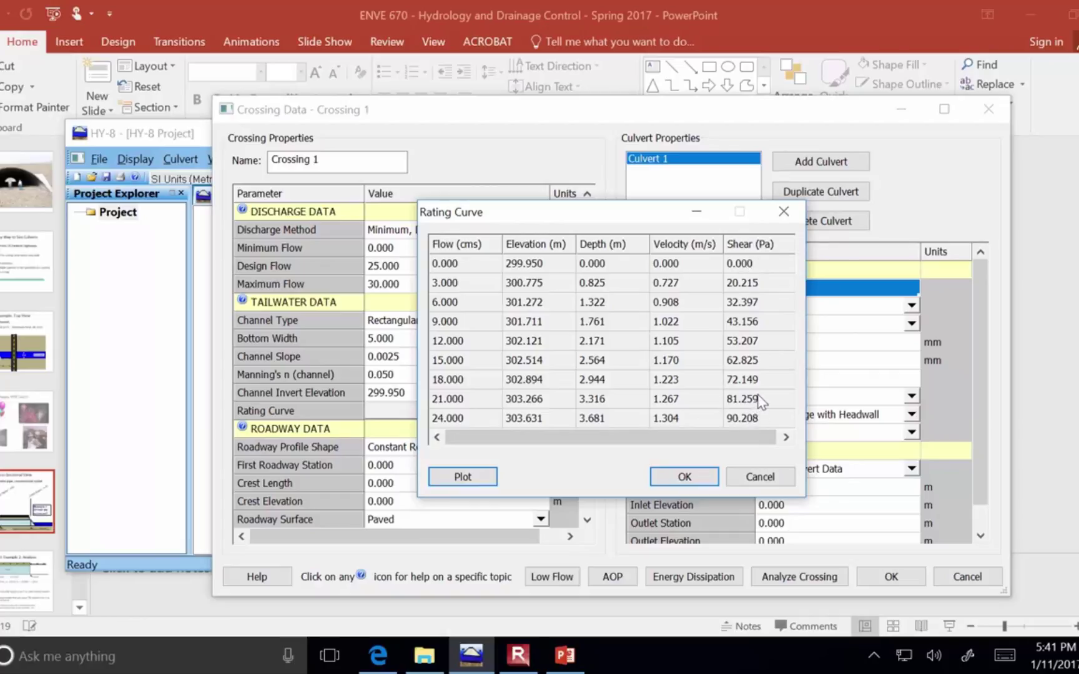
scroll(759, 403, down, 1)
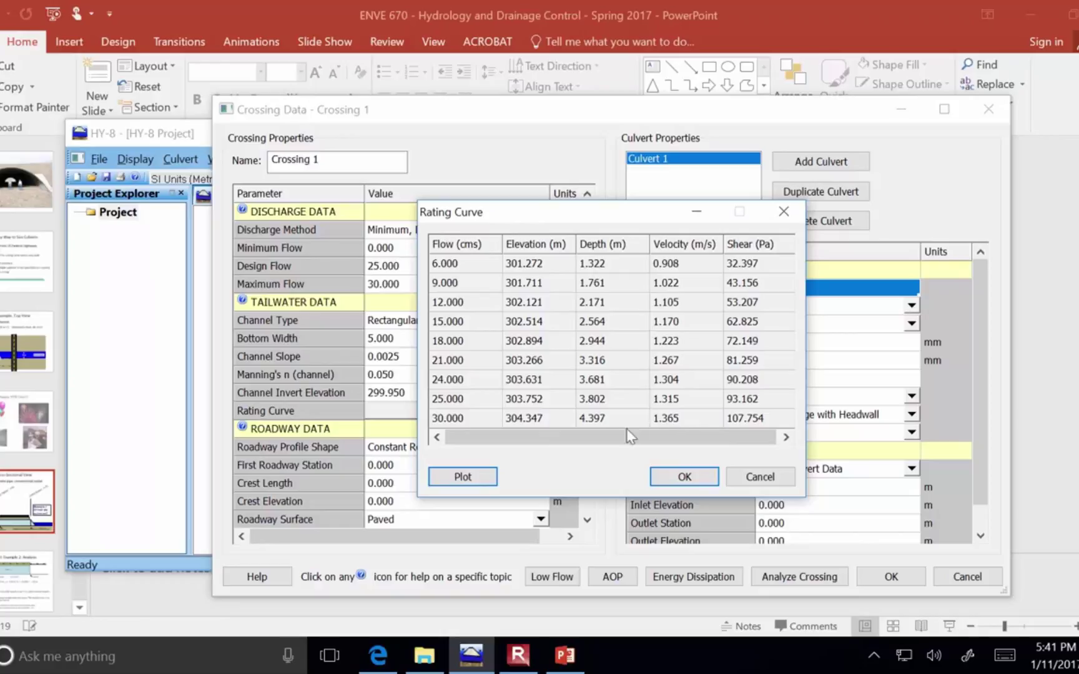
click(704, 480)
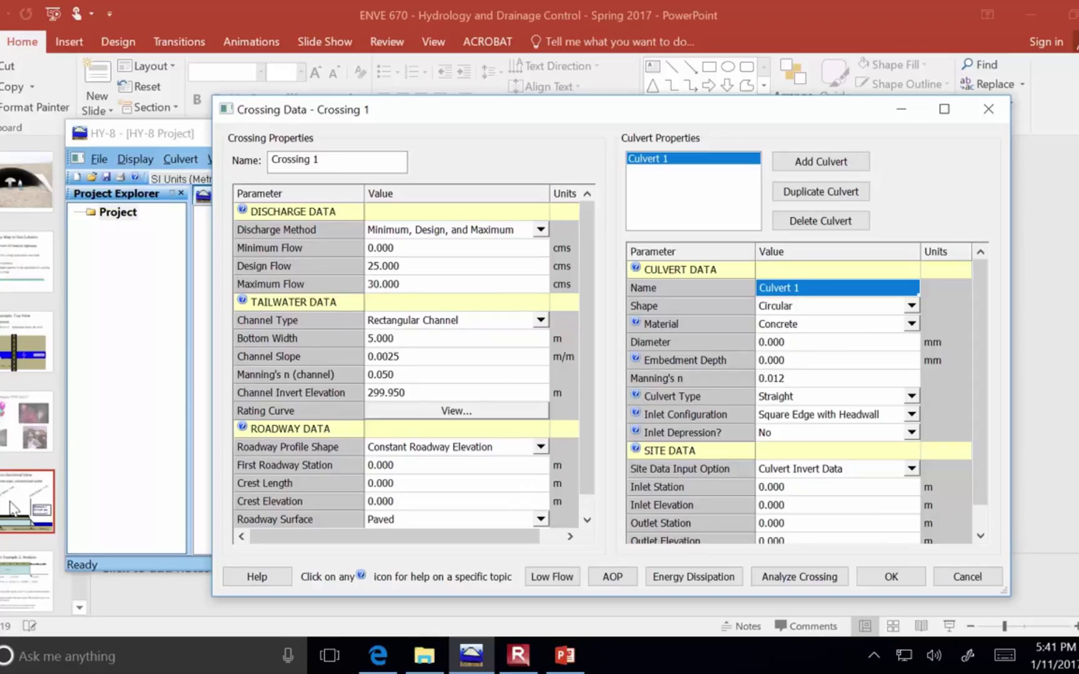
Check the Top View example slide and set the first roadway station to 500 m.
click(37, 479)
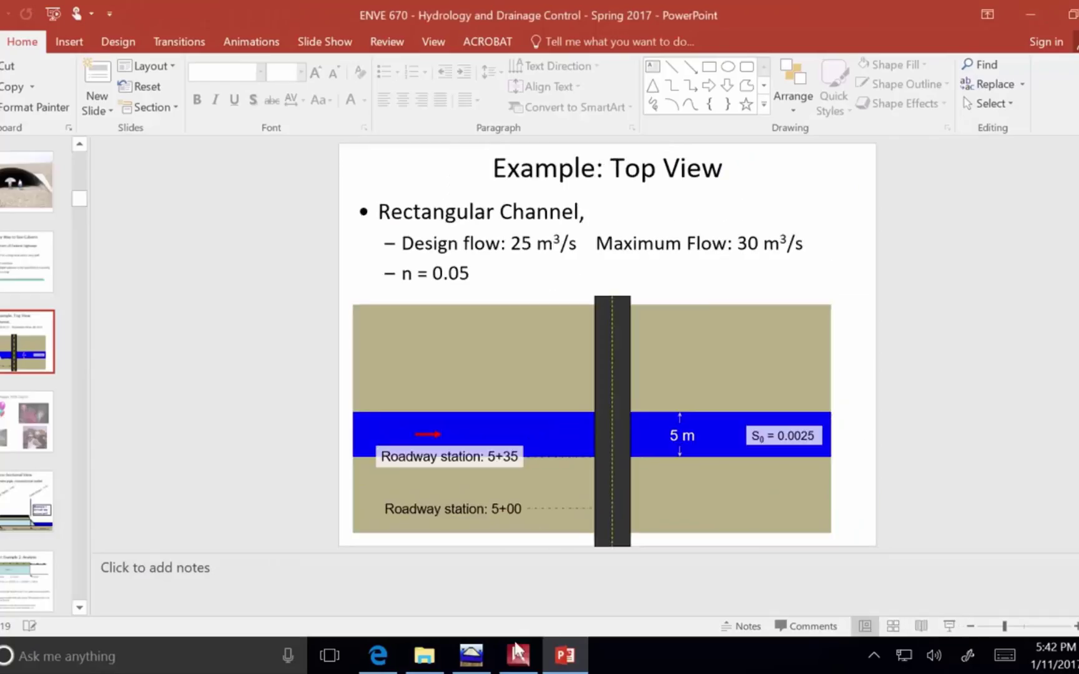
click(490, 664)
click(439, 474)
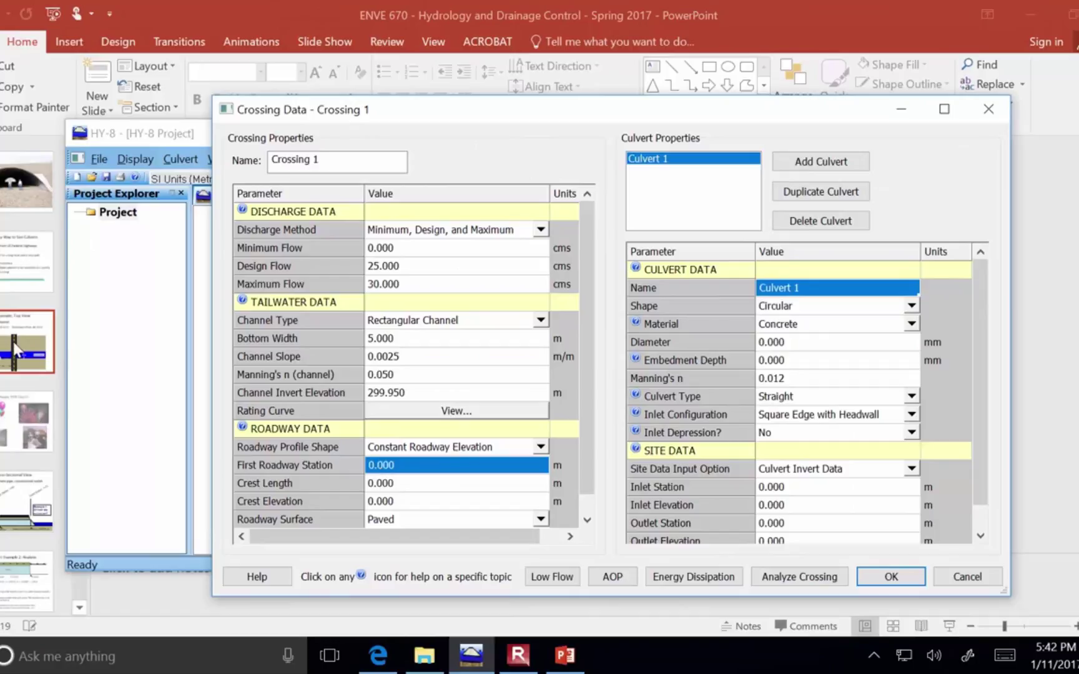
click(17, 349)
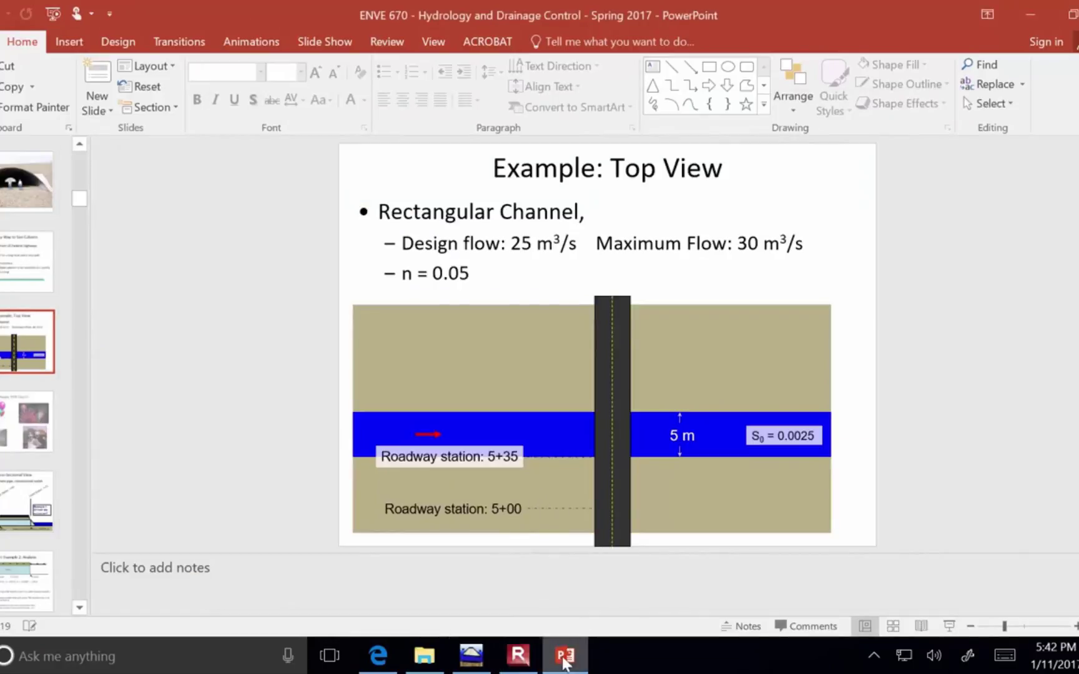
click(521, 665)
click(557, 666)
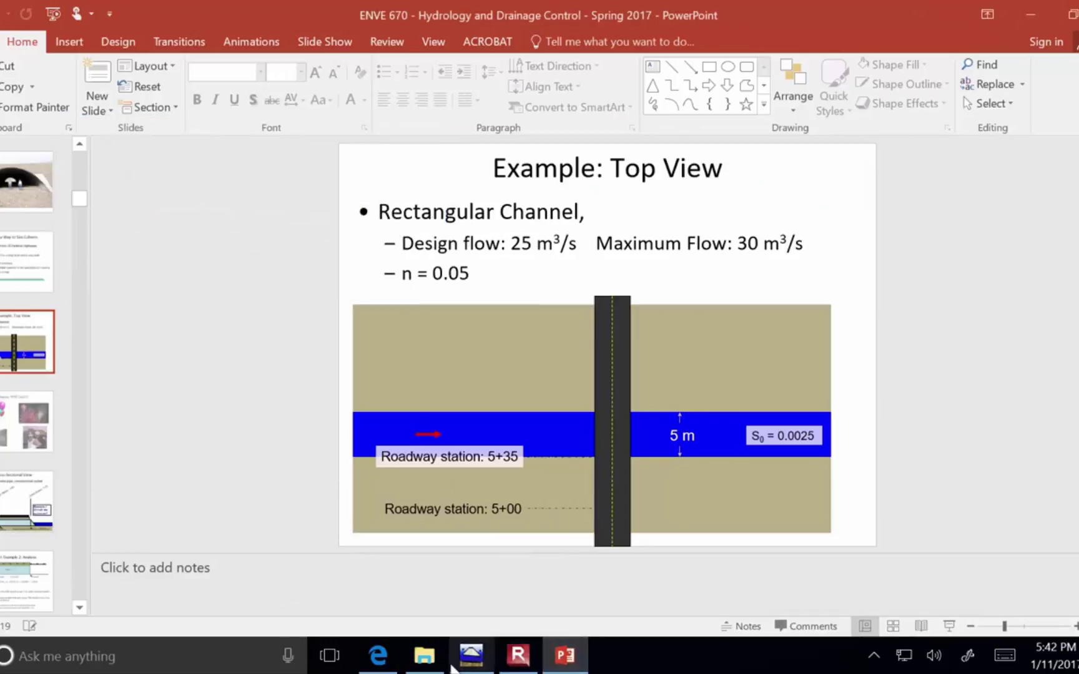
click(471, 667)
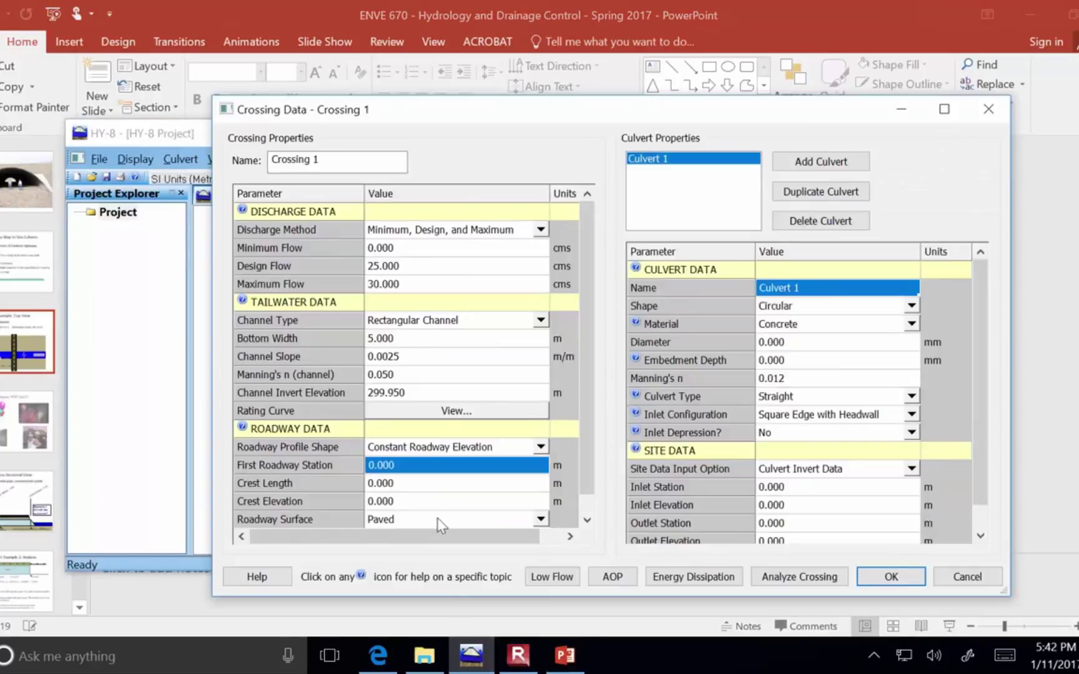
click(419, 470)
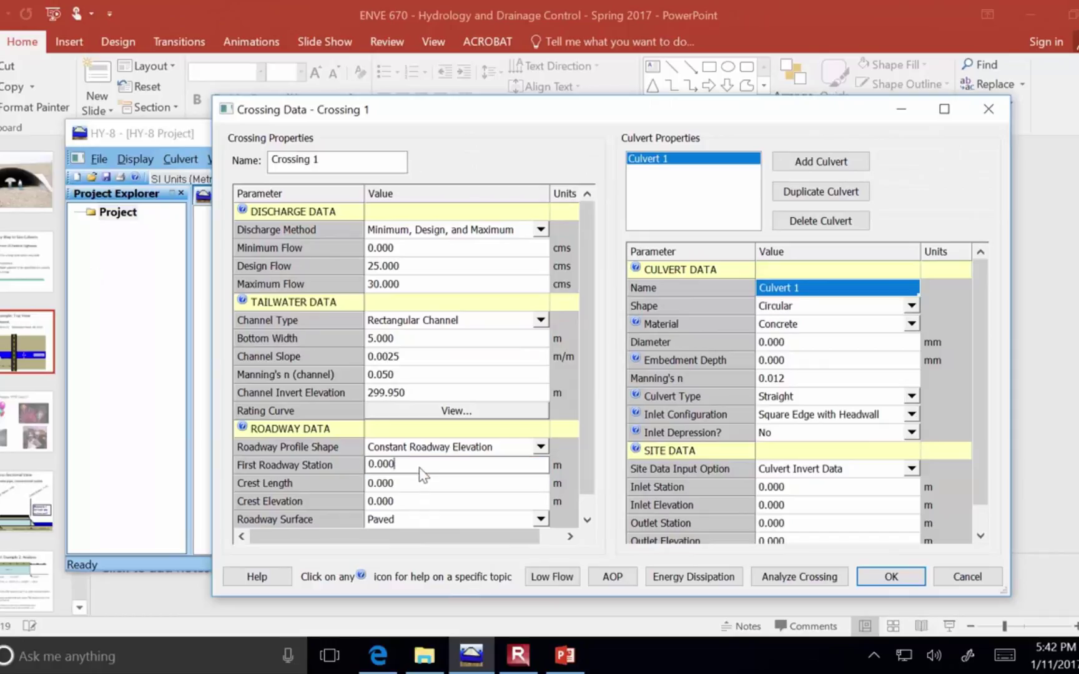
text(500)
click(398, 485)
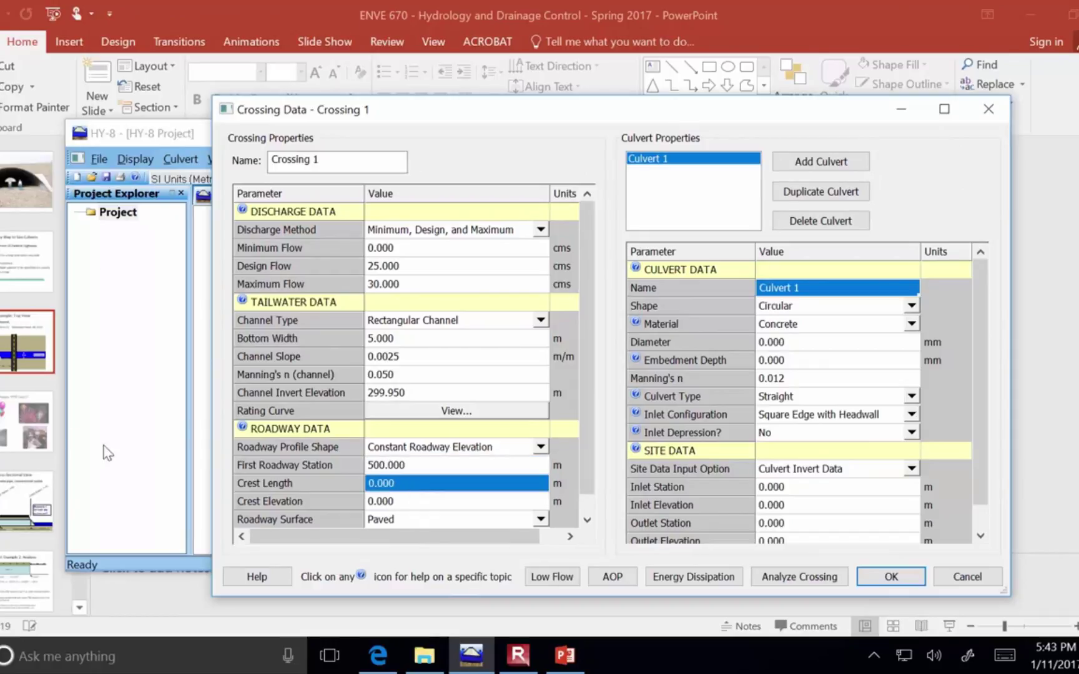
Set the roadway crest length to 5 m and bring up the Cross-Sectional View slide.
click(39, 392)
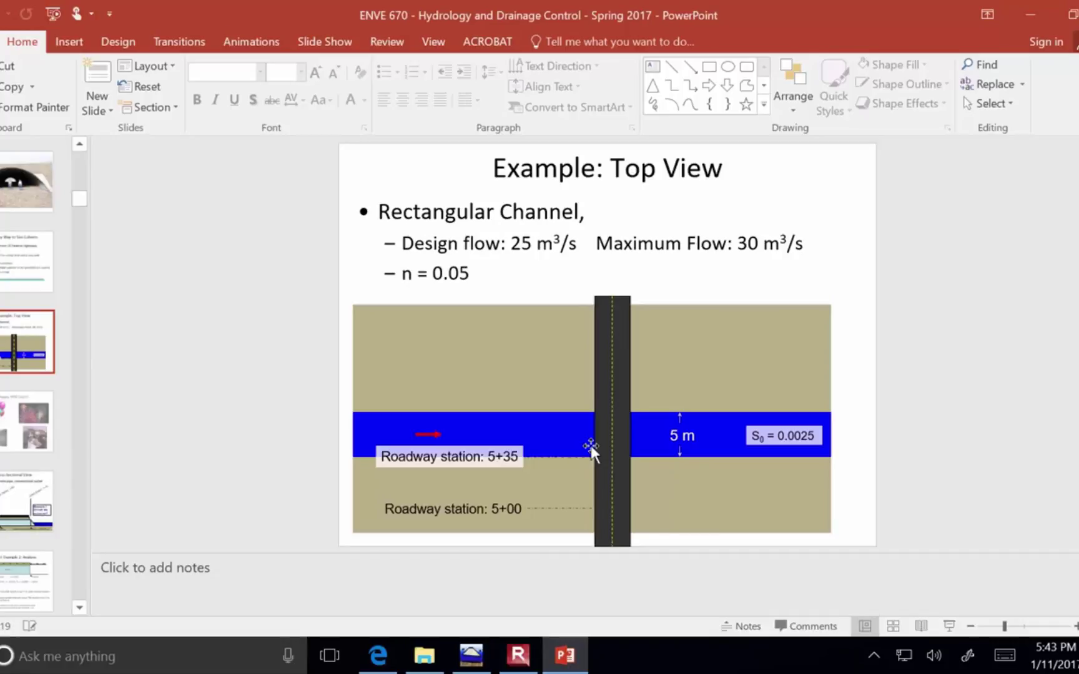
click(469, 652)
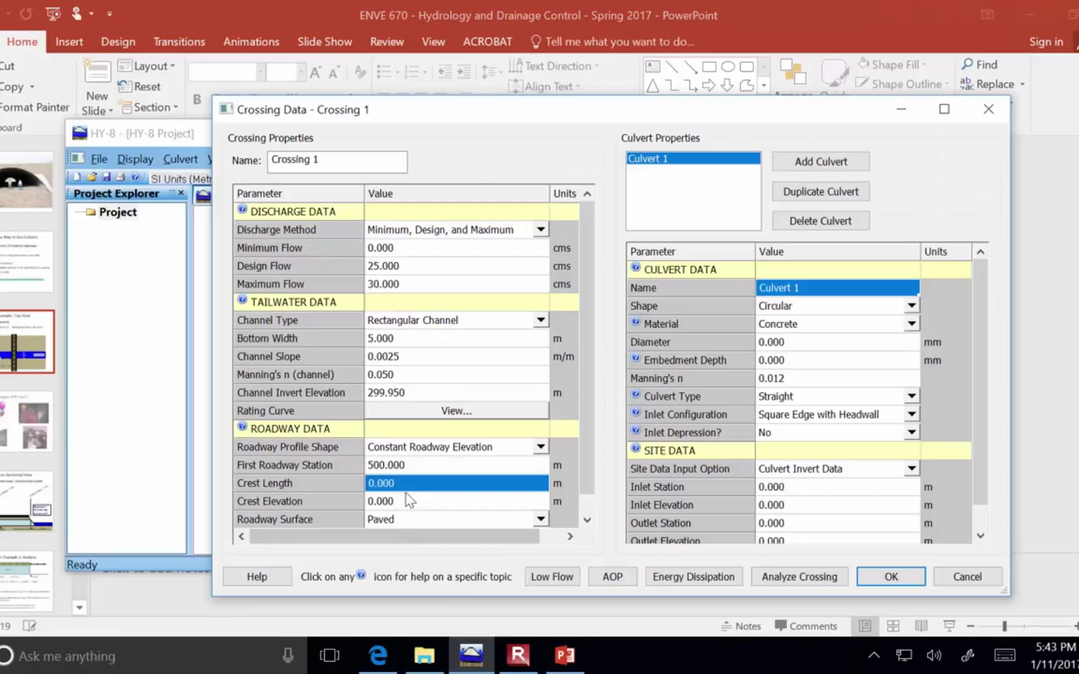
click(414, 484)
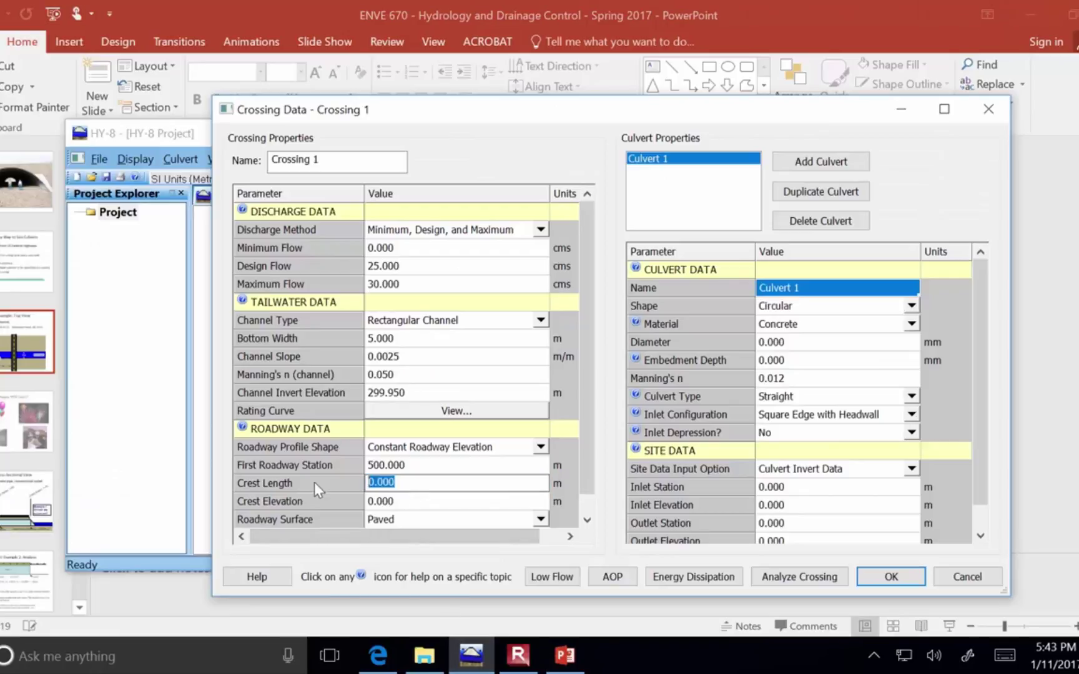
text(5)
click(408, 500)
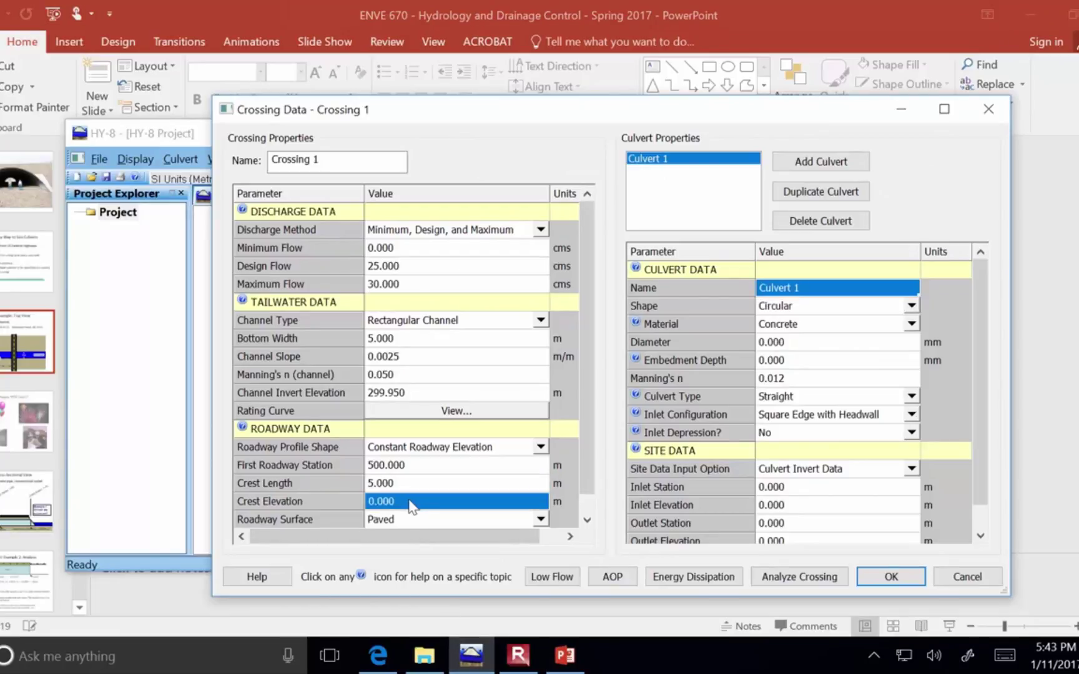
click(21, 493)
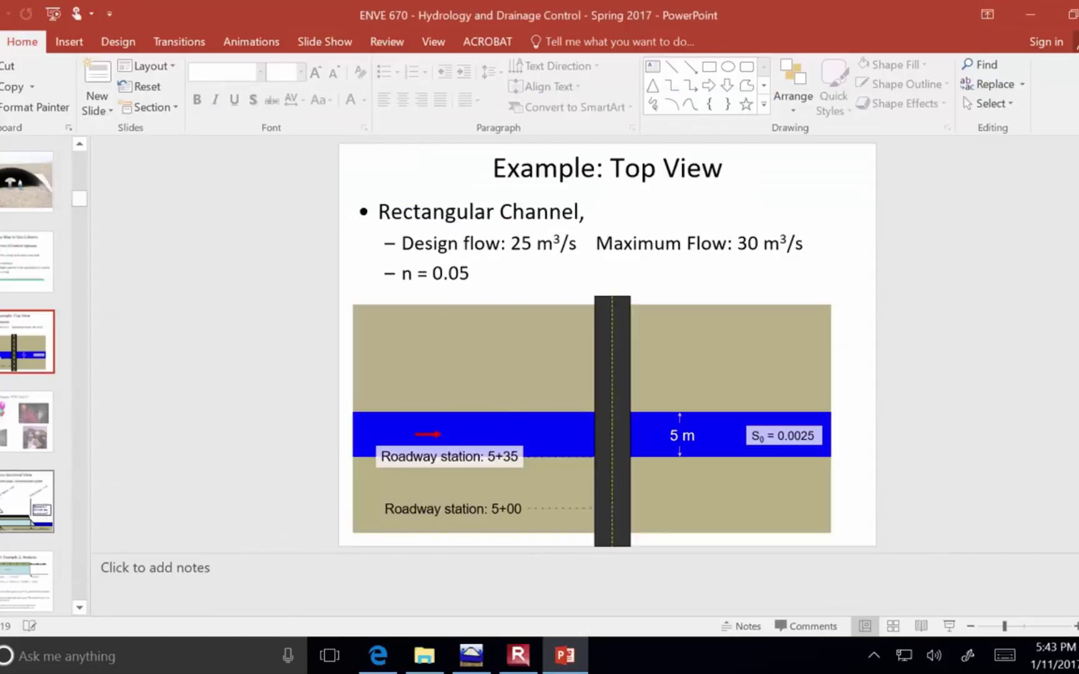
click(5, 503)
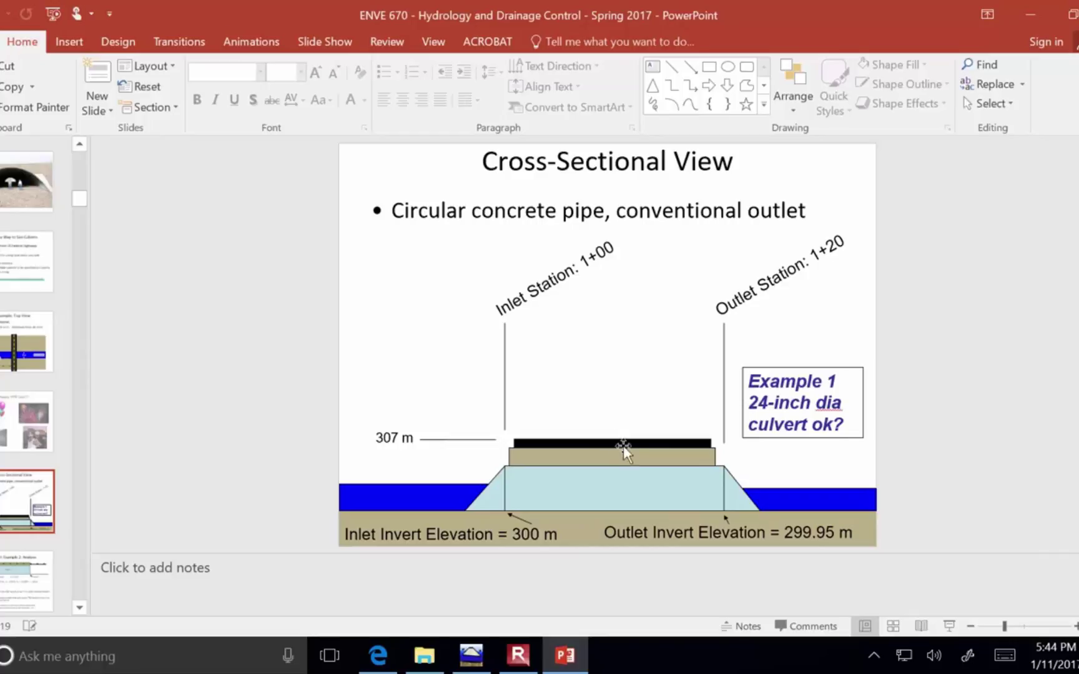
Replace the roadway crest elevation with 307 m.
click(519, 655)
click(558, 660)
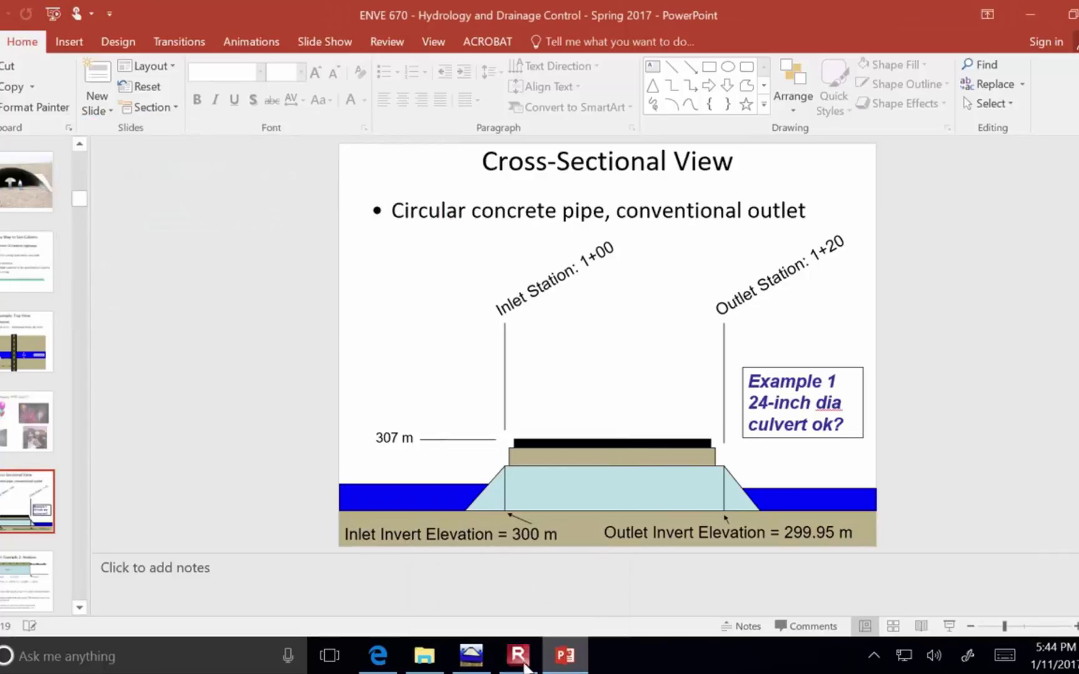
click(471, 655)
drag(423, 506, 317, 505)
text(307)
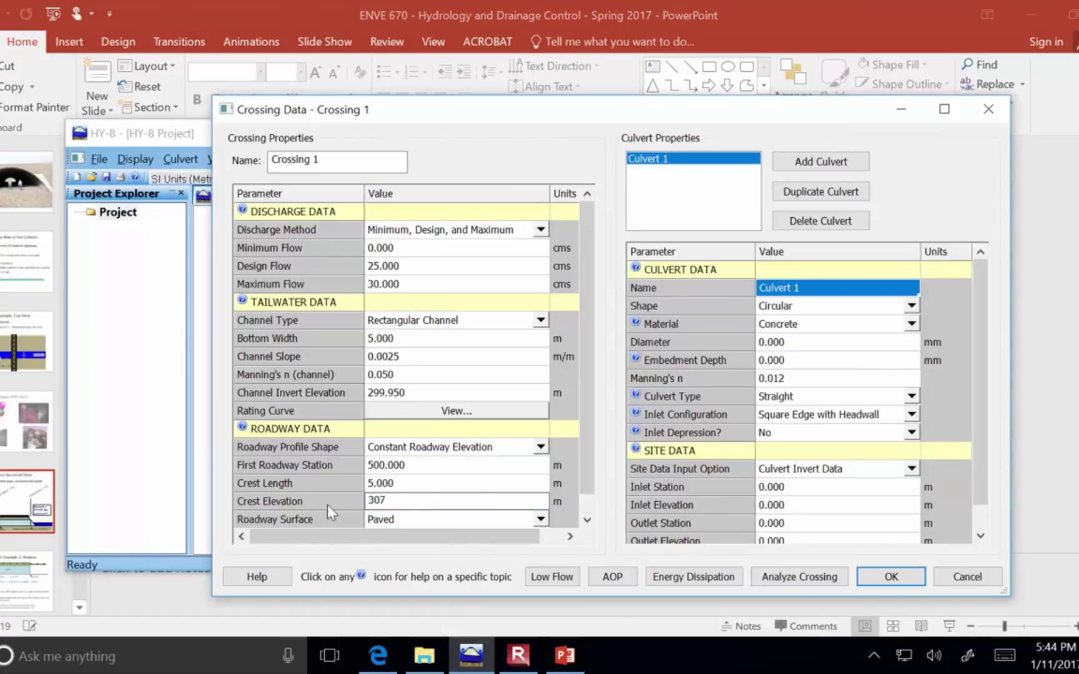
drag(587, 491, 592, 505)
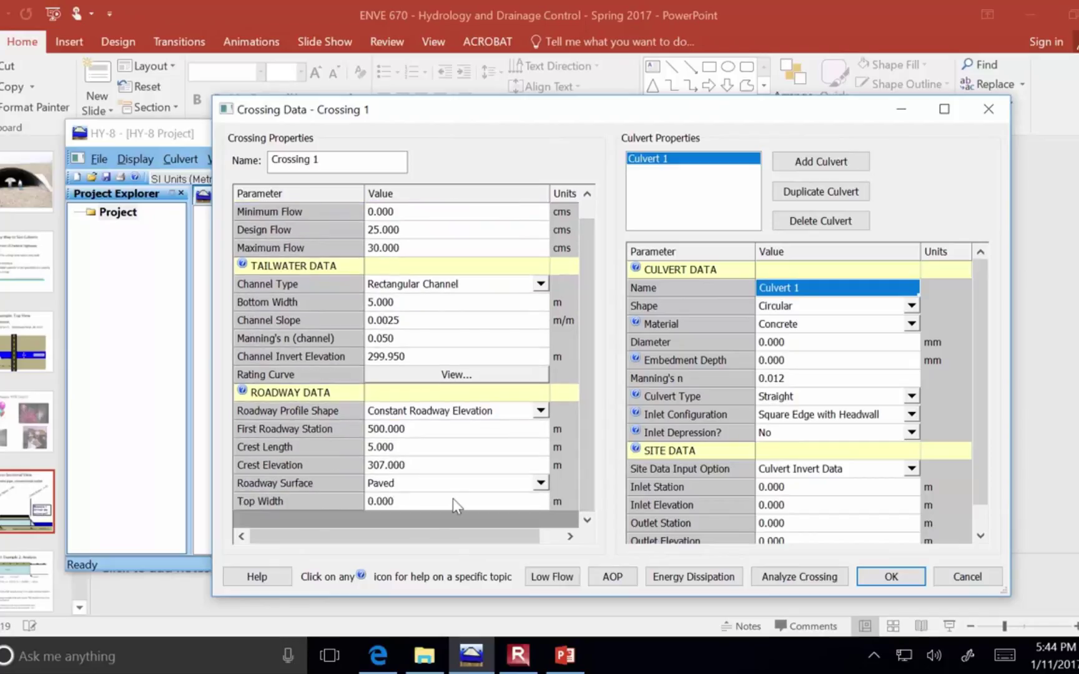
Check the Cross-Sectional View slide and set the roadway top width to 20 m.
click(21, 507)
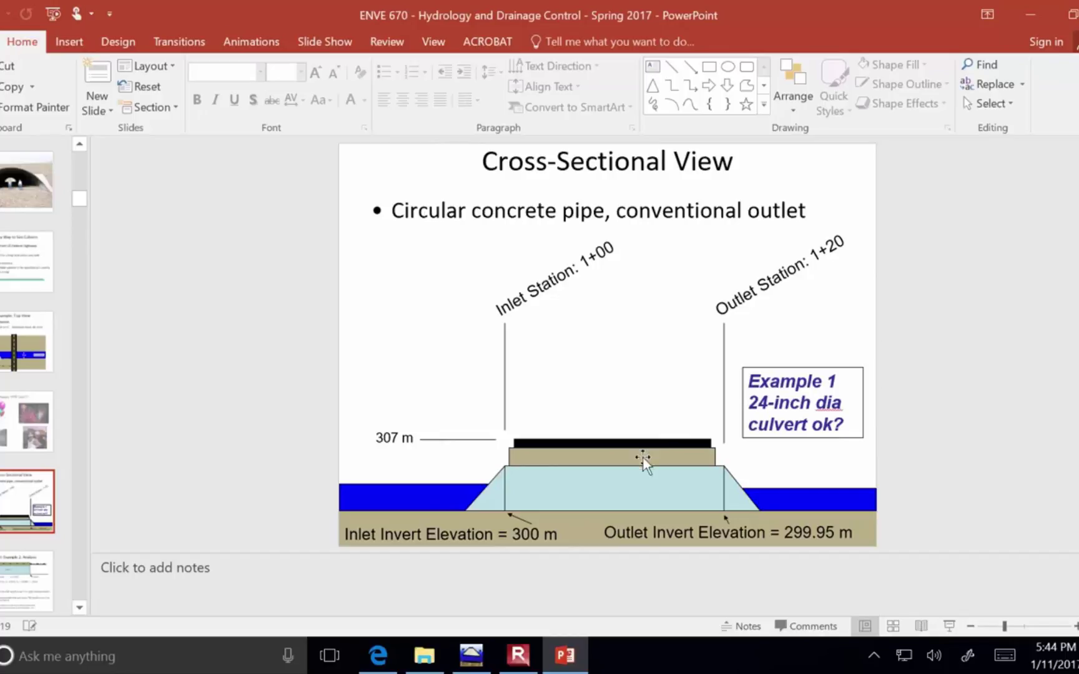
click(514, 659)
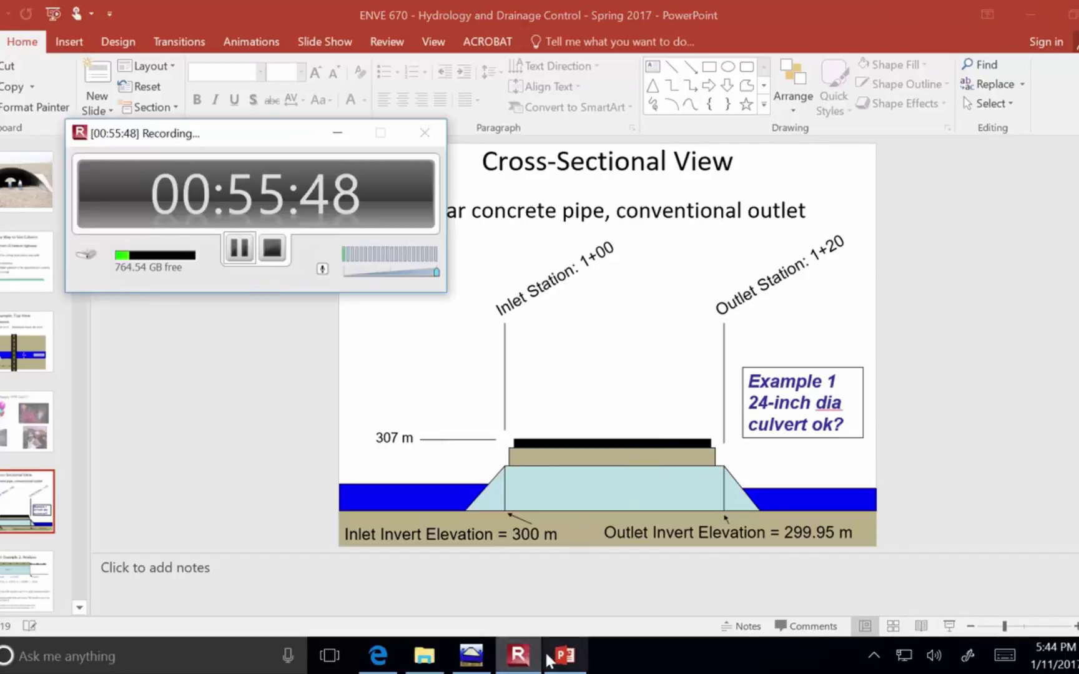
click(513, 659)
click(471, 656)
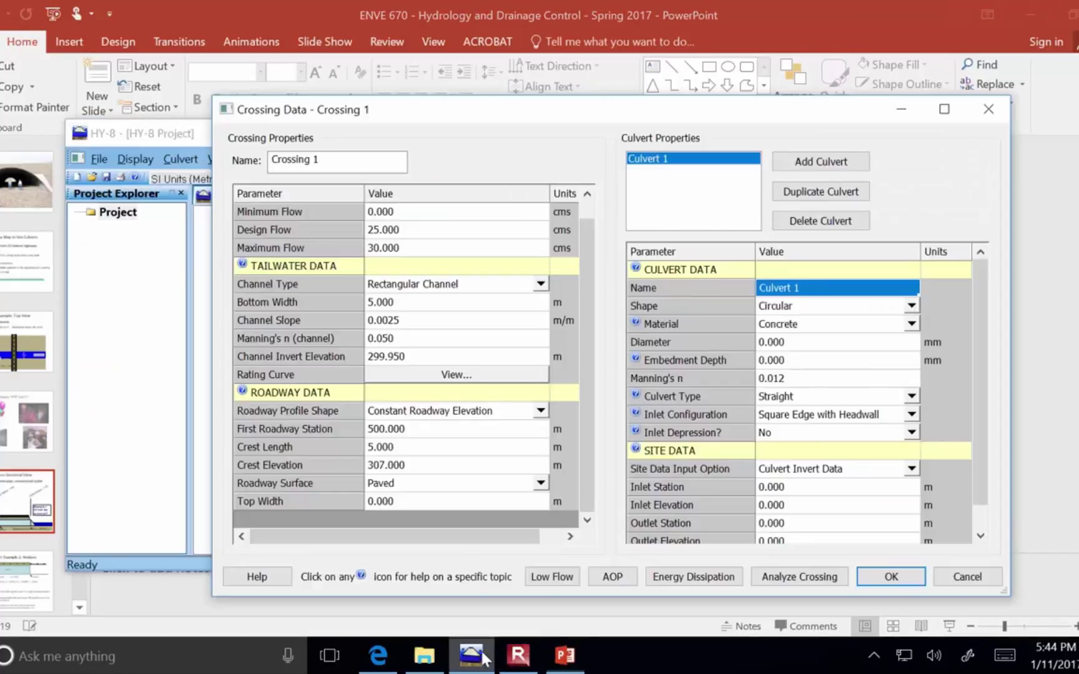
click(422, 503)
text(20)
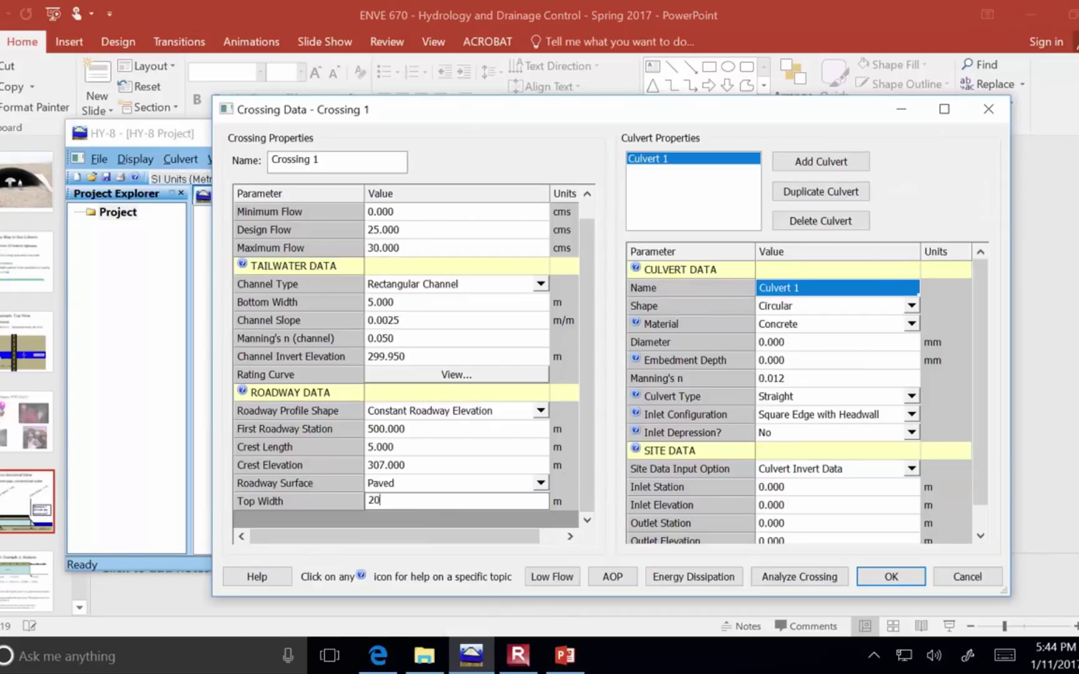
click(587, 520)
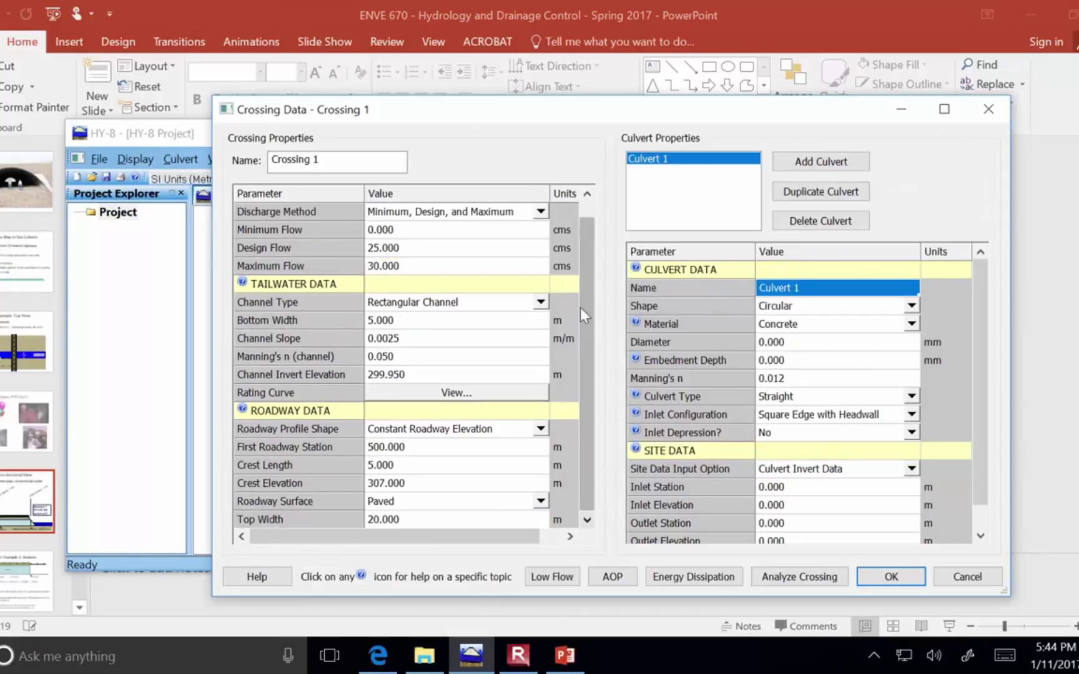
drag(584, 228, 585, 259)
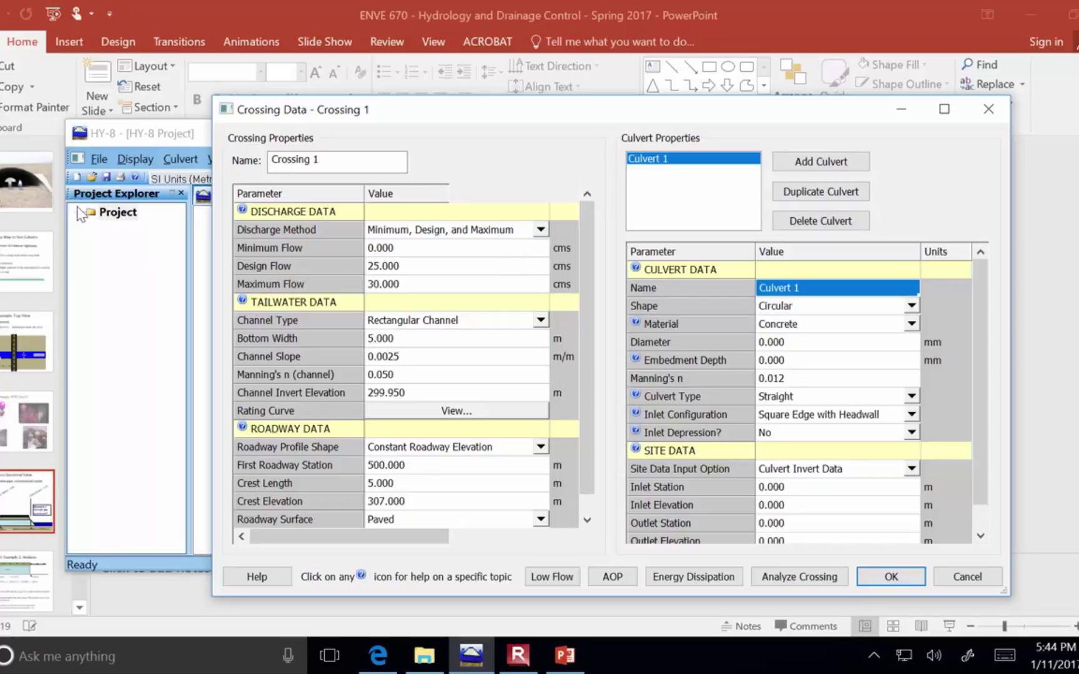
click(35, 493)
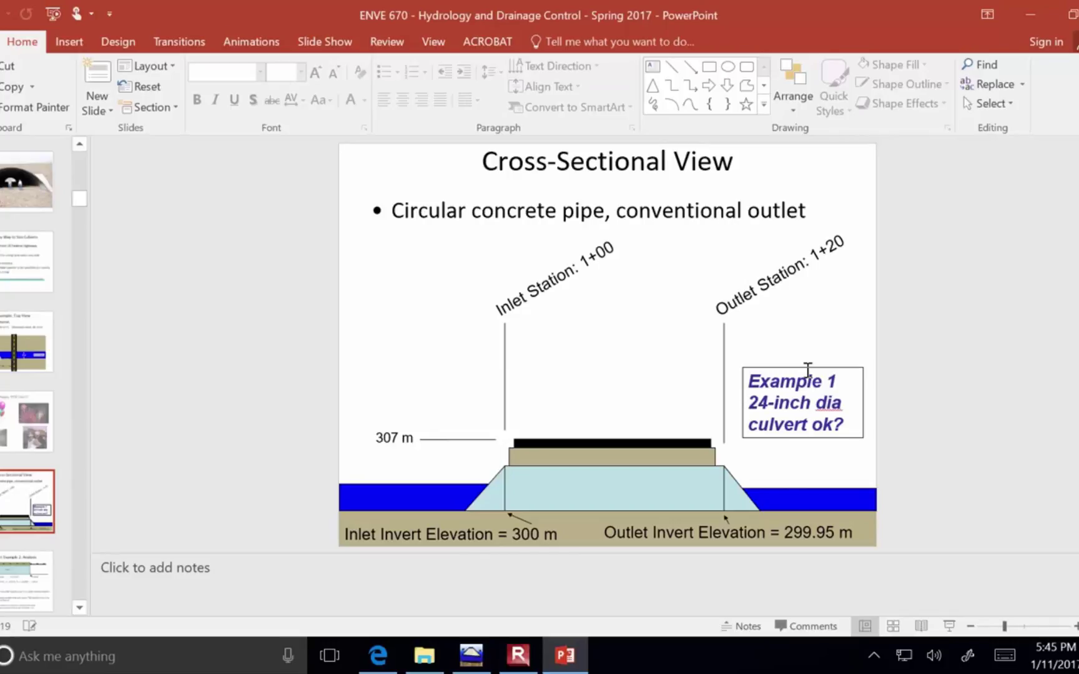
click(519, 656)
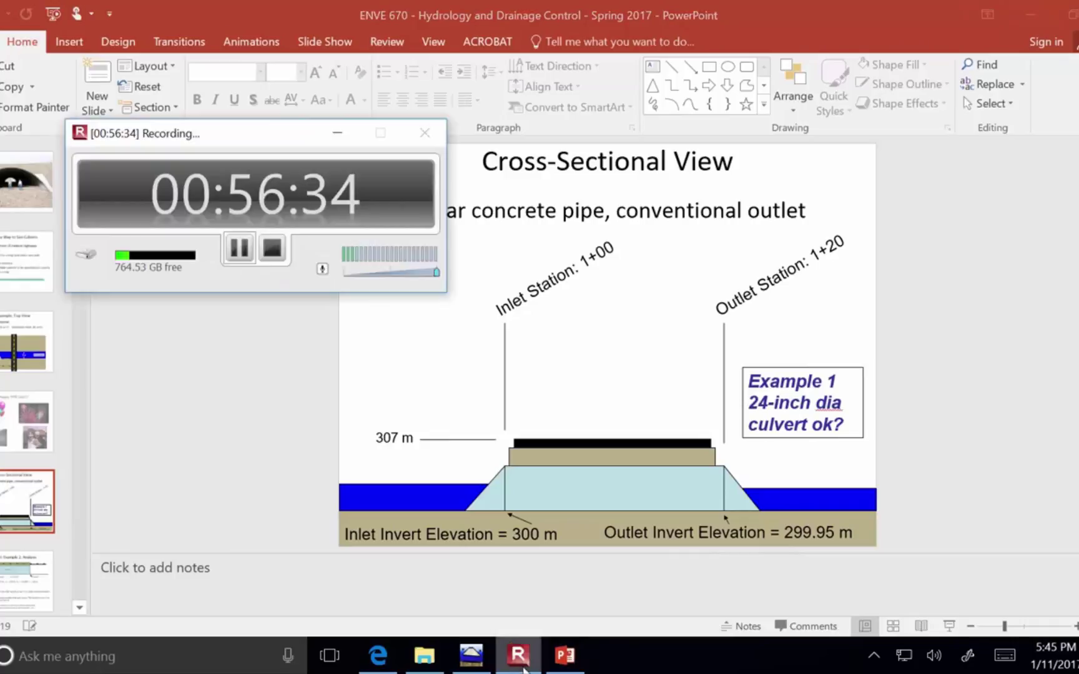
click(555, 660)
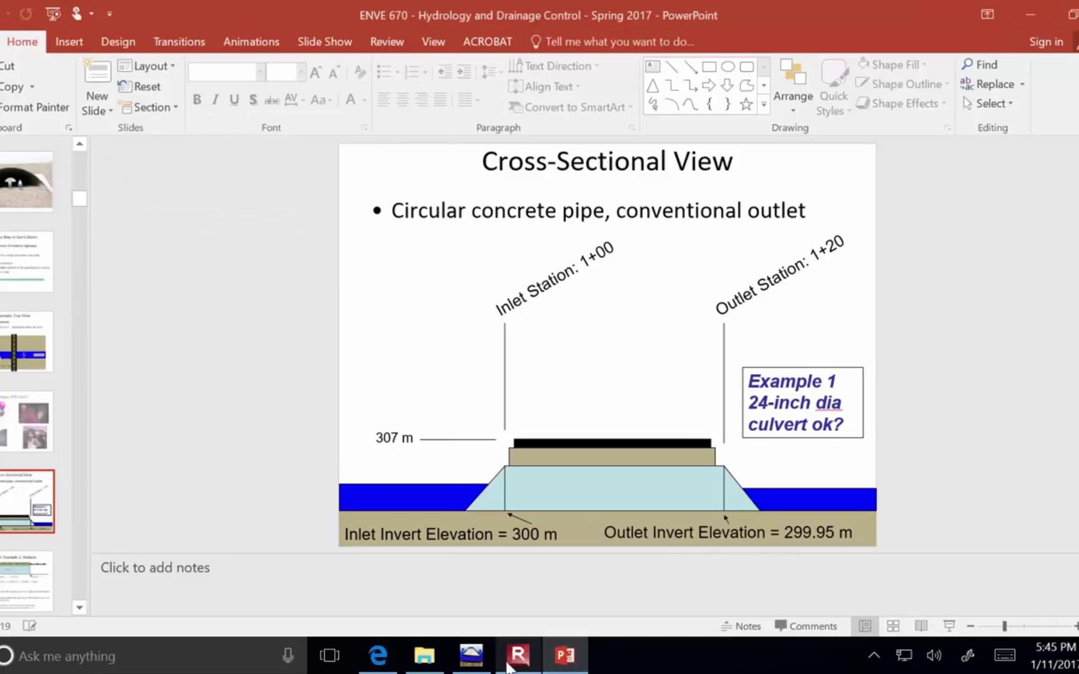
click(471, 656)
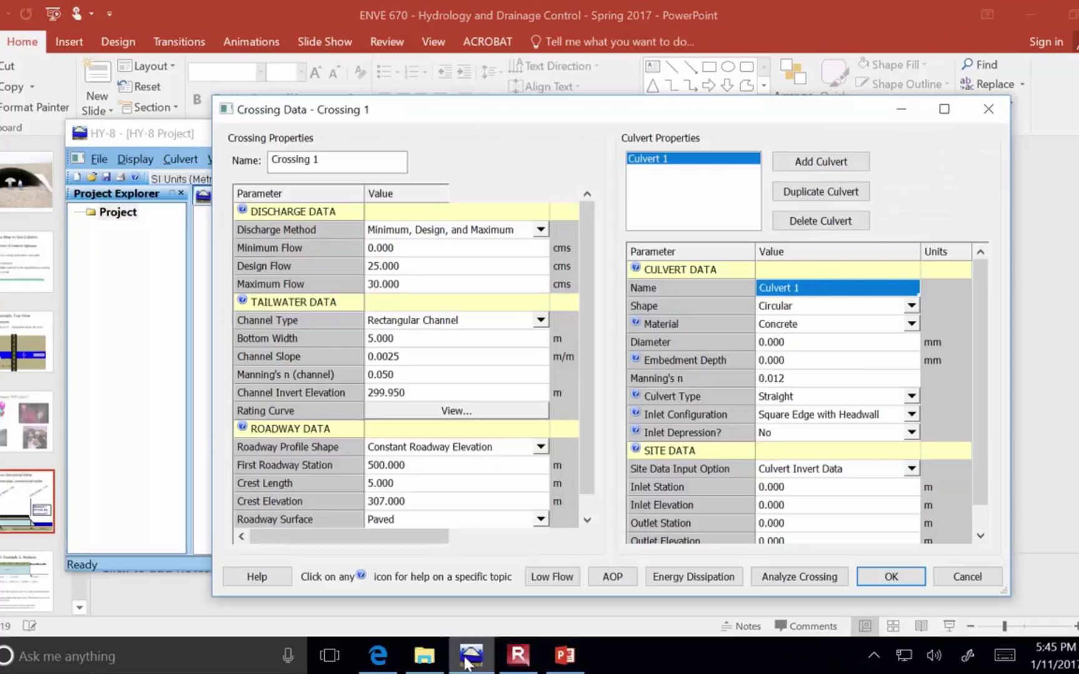
Enter a 600 mm culvert diameter and keep the shape Circular.
click(807, 343)
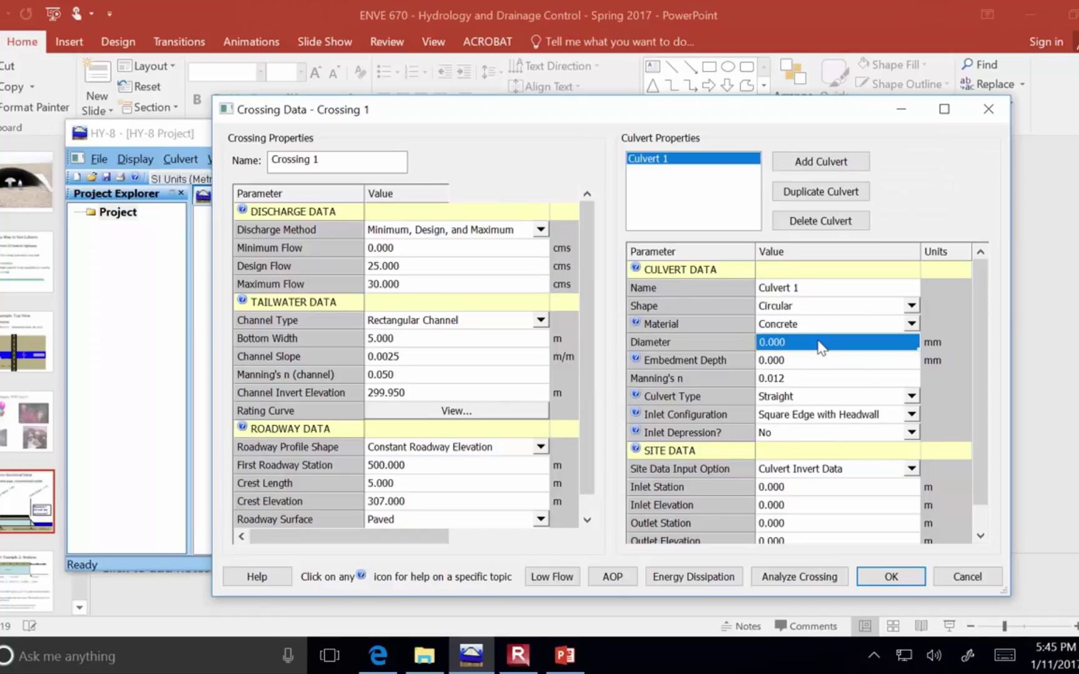
text(600)
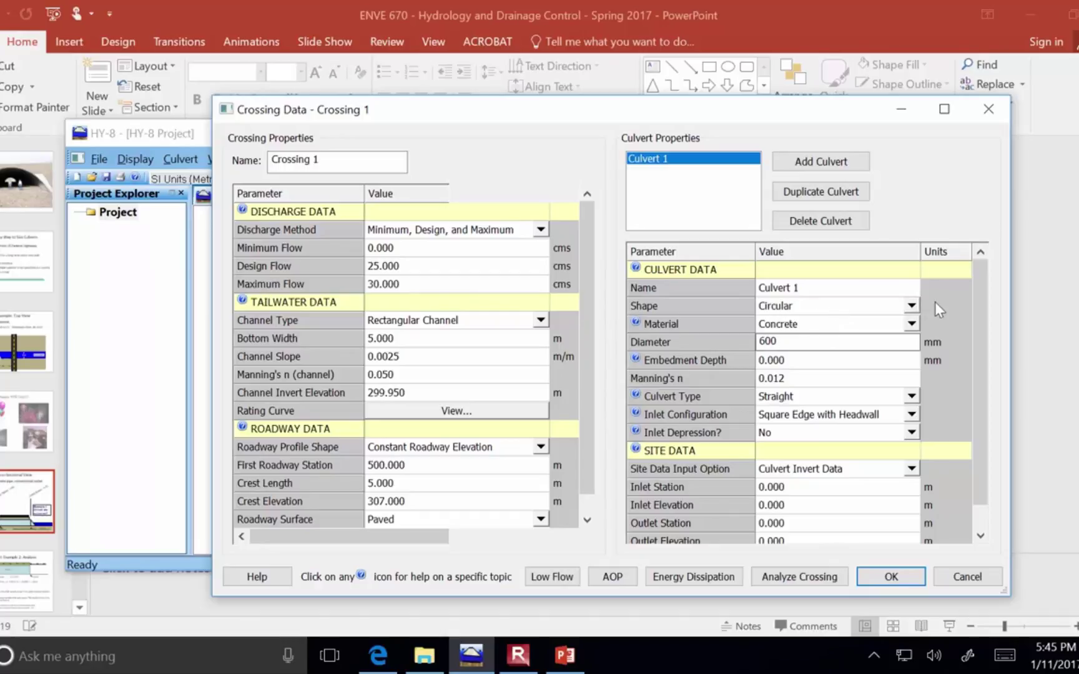
click(912, 306)
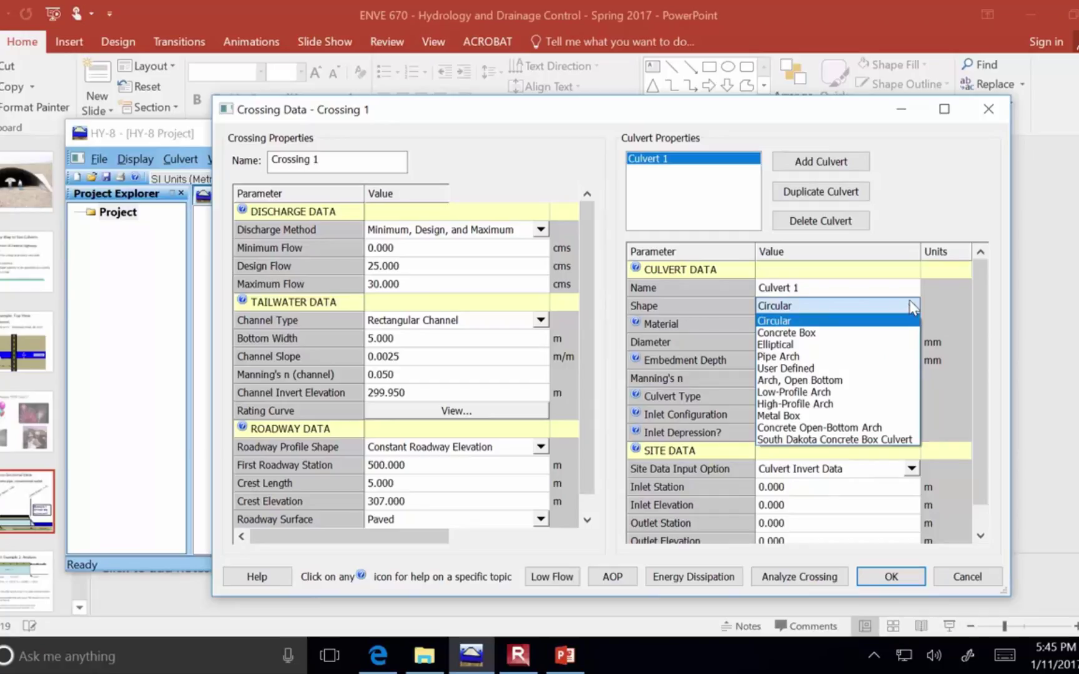
click(942, 307)
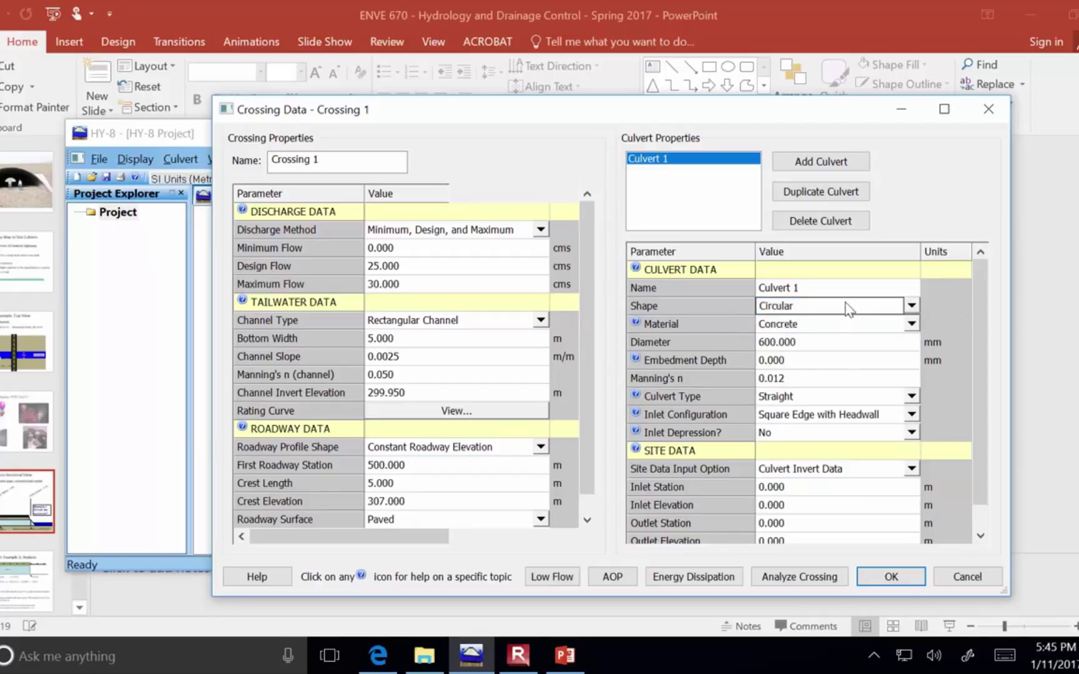
Review embedment depth, Manning's n and inlet configuration, keeping the culvert type Straight.
click(807, 364)
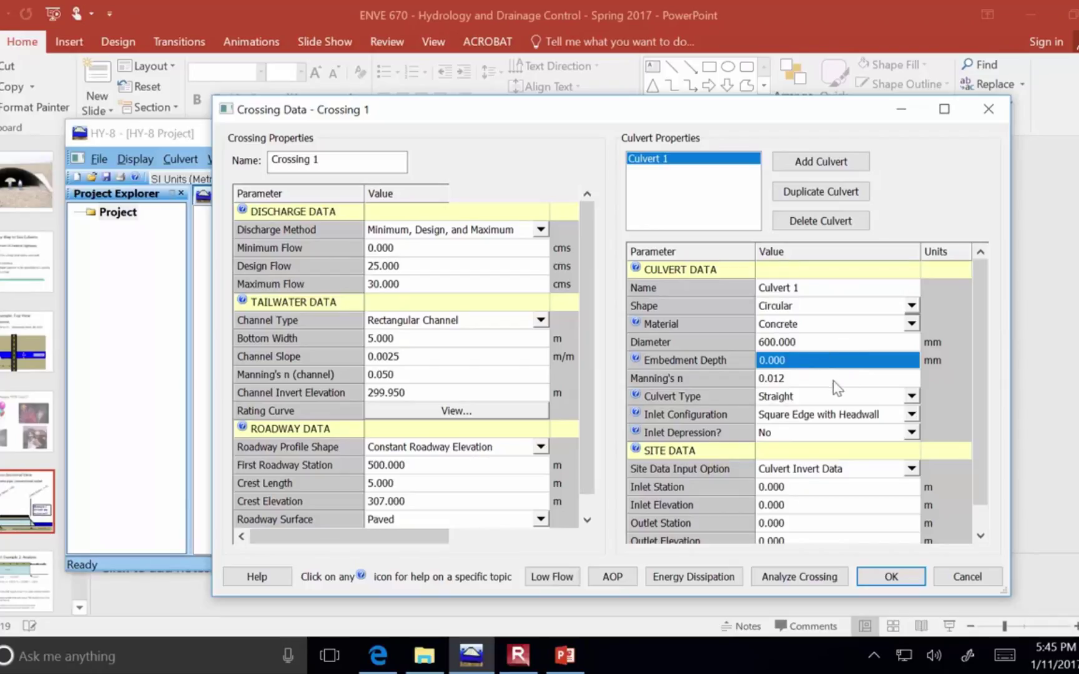
click(789, 382)
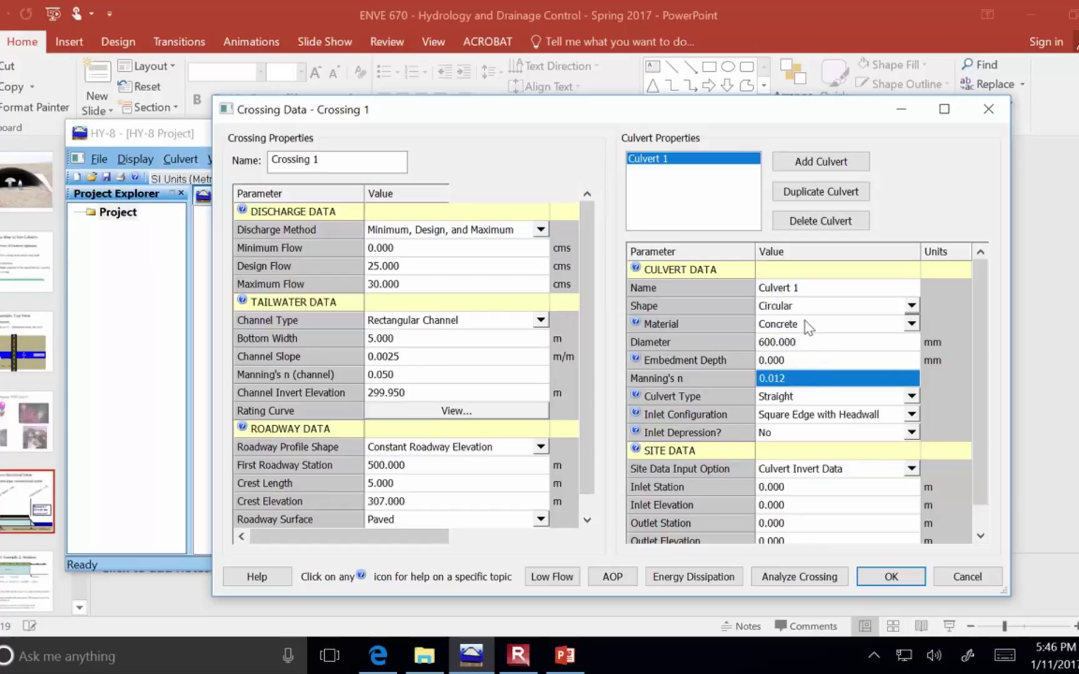
click(805, 396)
click(823, 415)
click(823, 431)
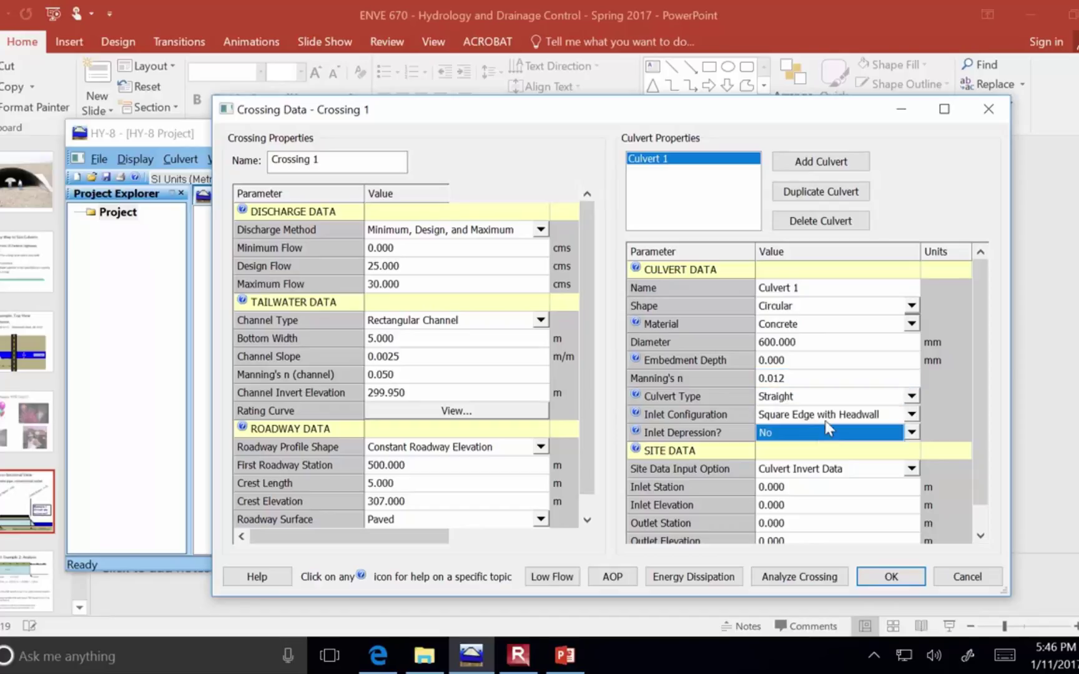
click(829, 414)
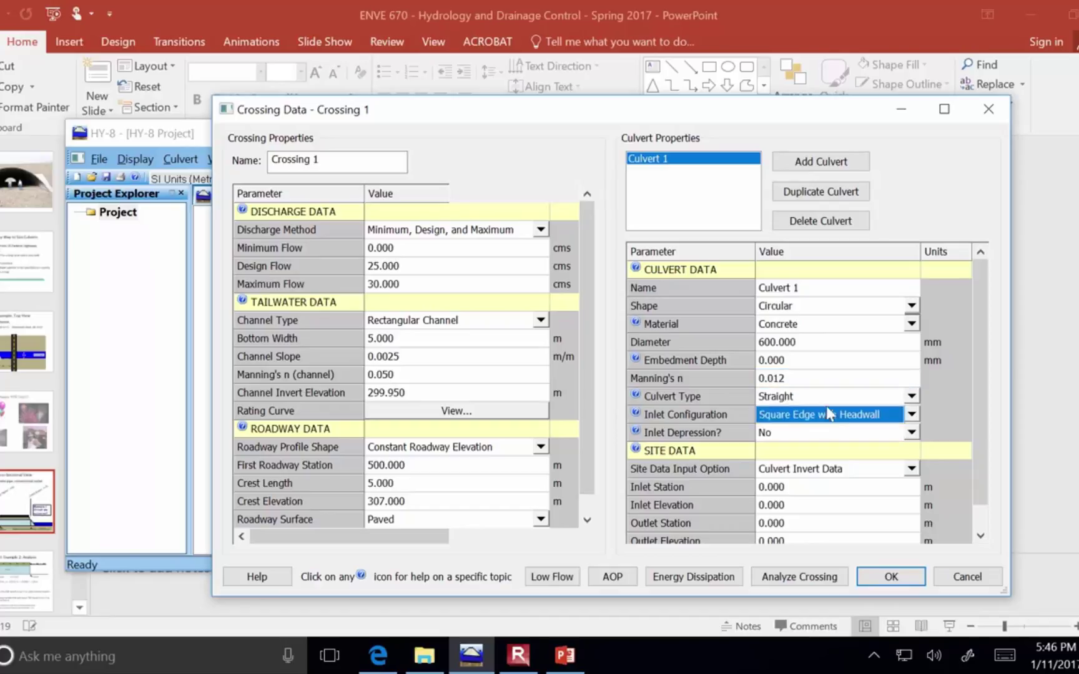
click(888, 397)
click(911, 397)
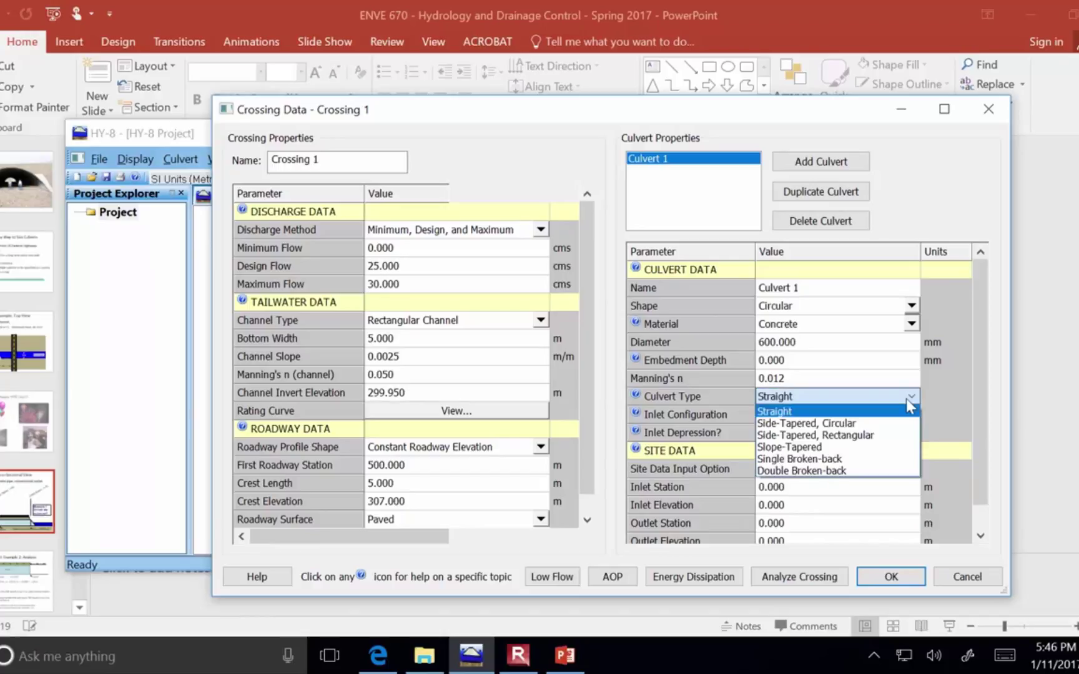
click(900, 394)
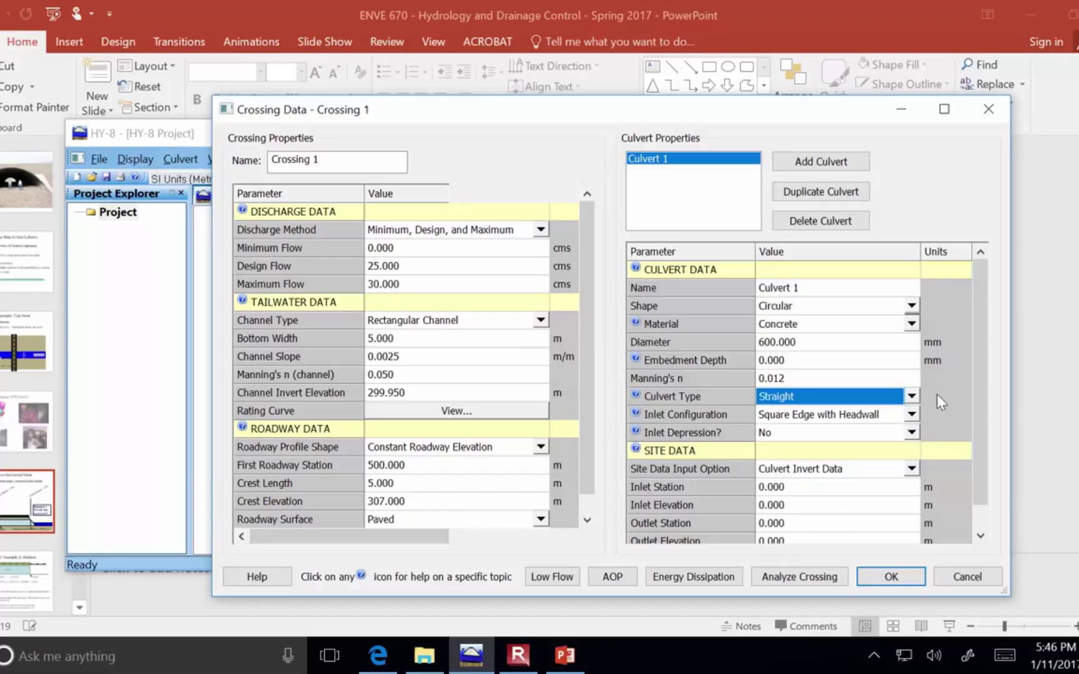
drag(978, 357, 978, 366)
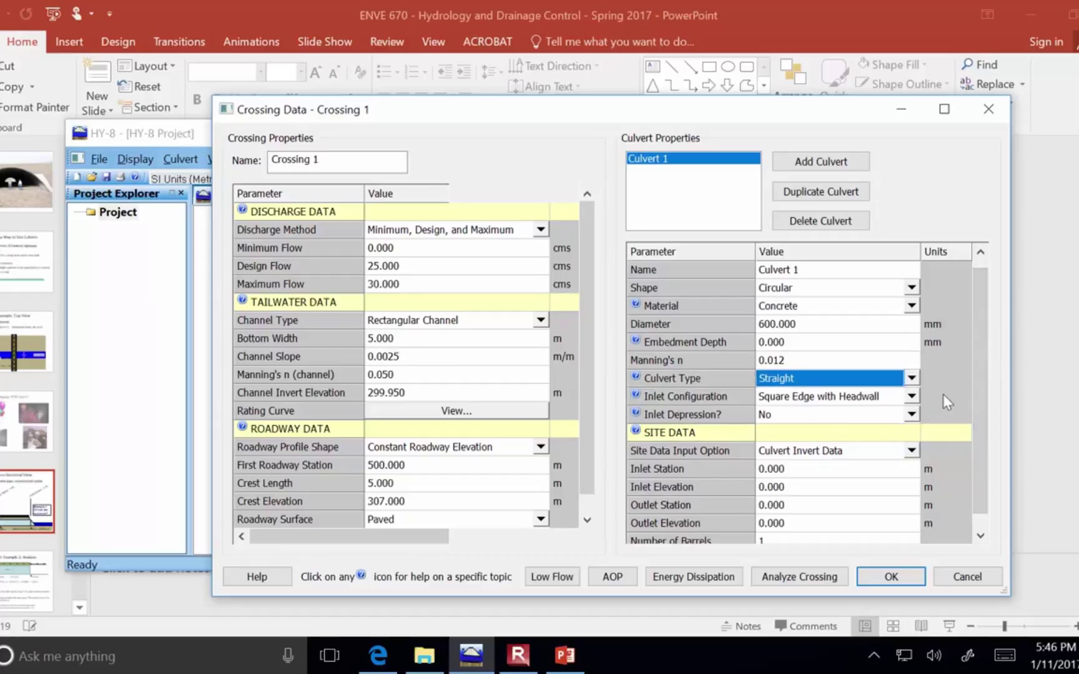
Review the culvert Site Data fields against the cross-section slide.
scroll(979, 387, down, 1)
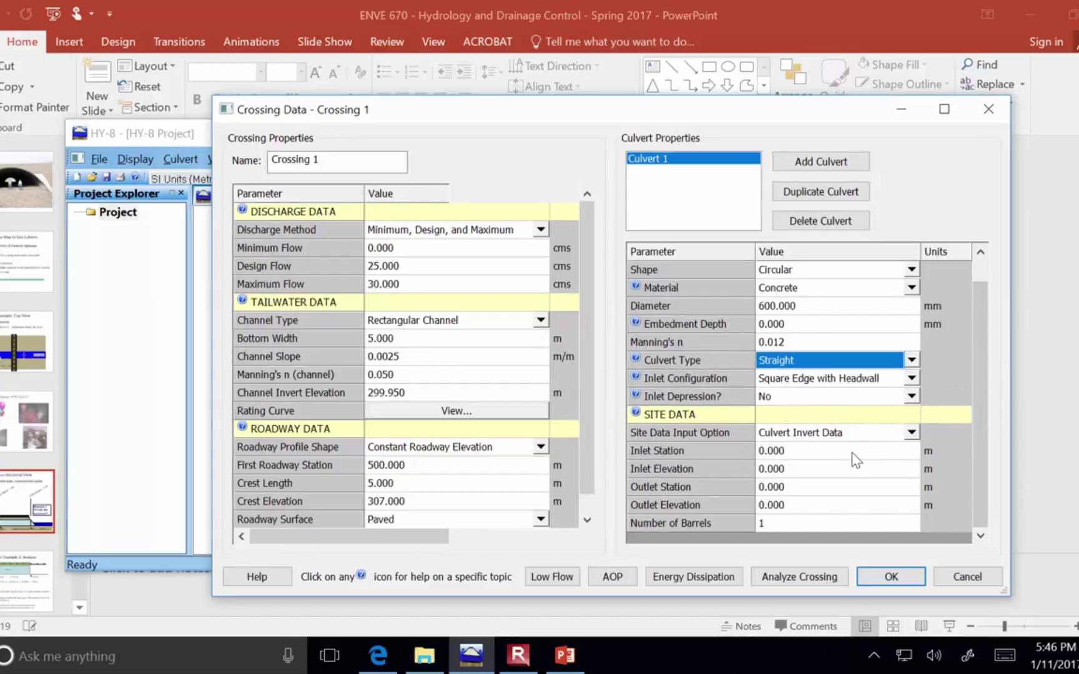
click(819, 454)
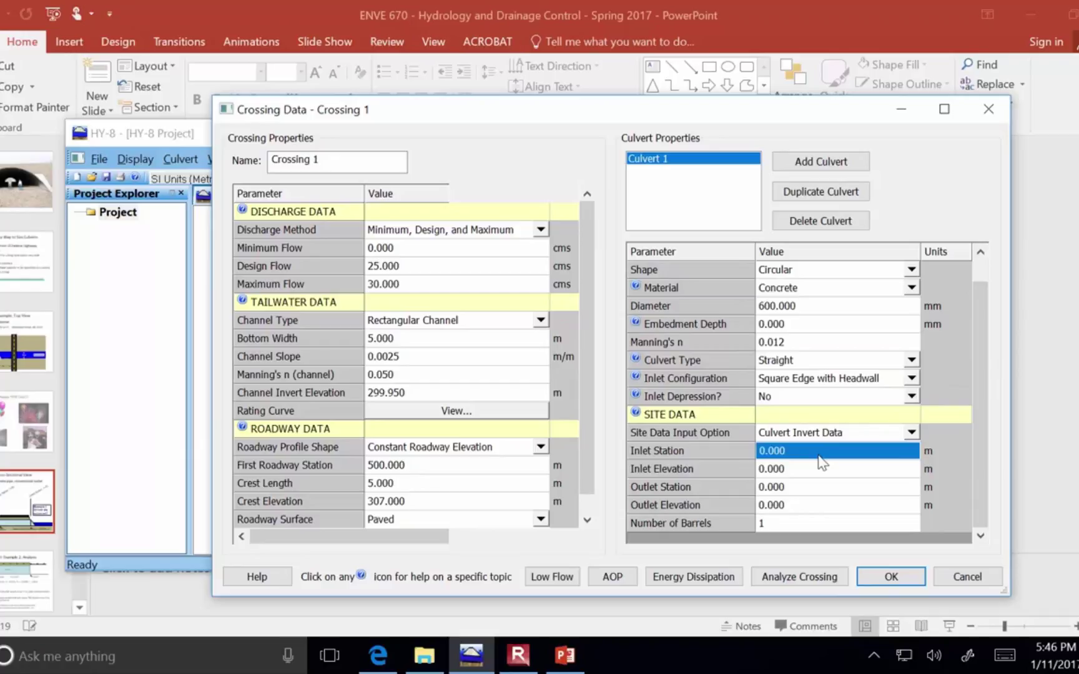
click(821, 470)
click(821, 488)
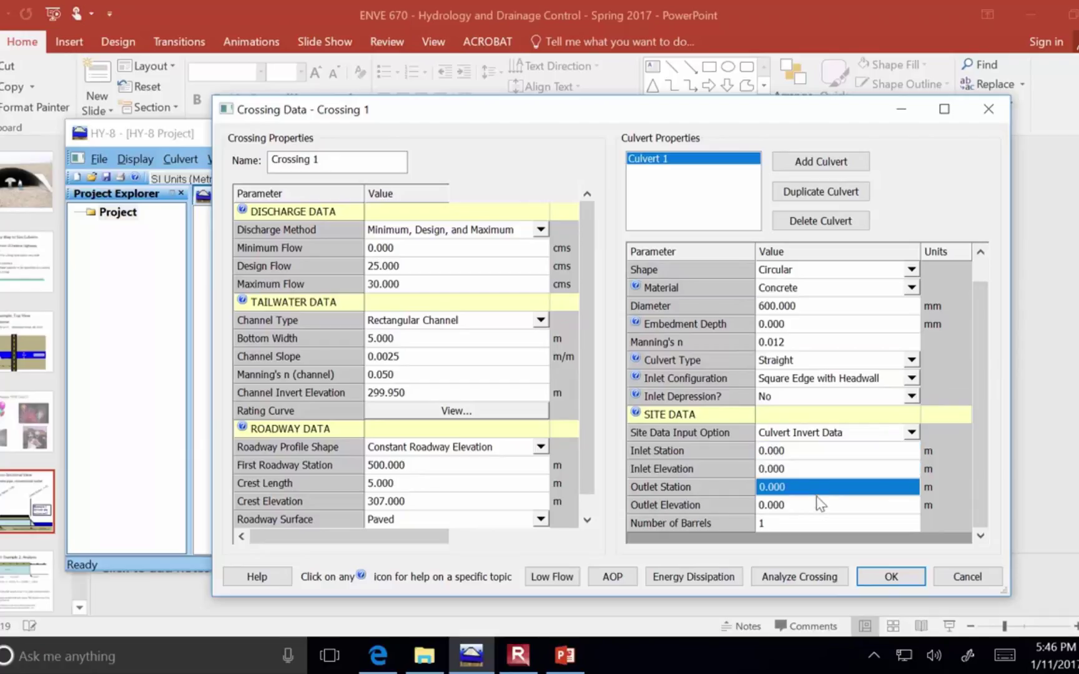
click(818, 505)
click(826, 452)
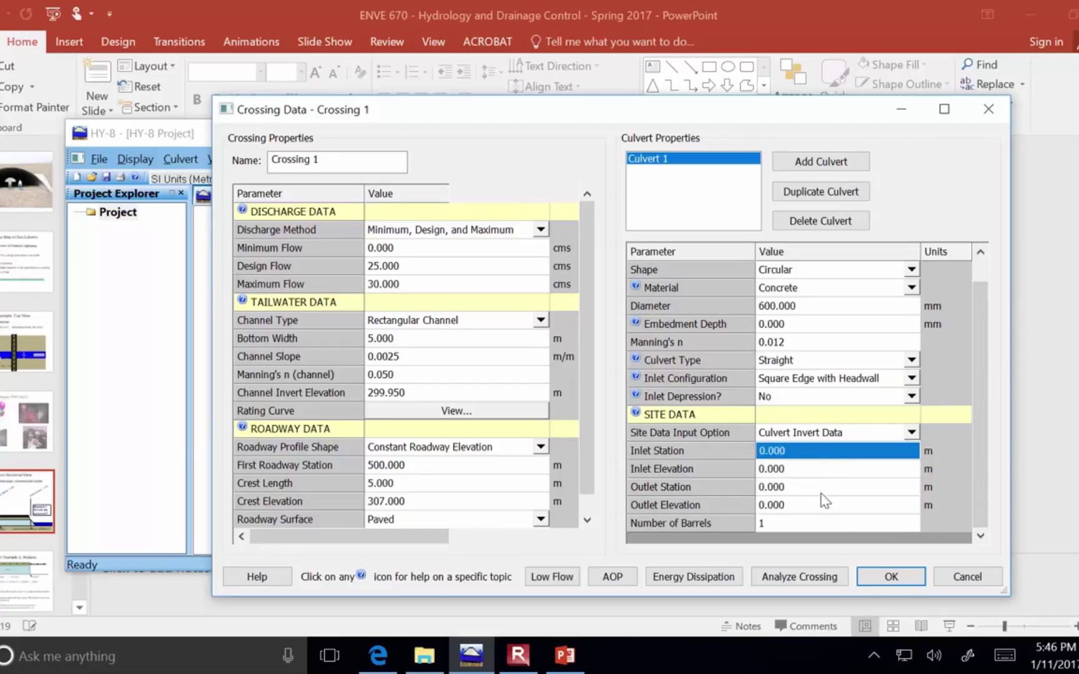
click(826, 503)
click(18, 514)
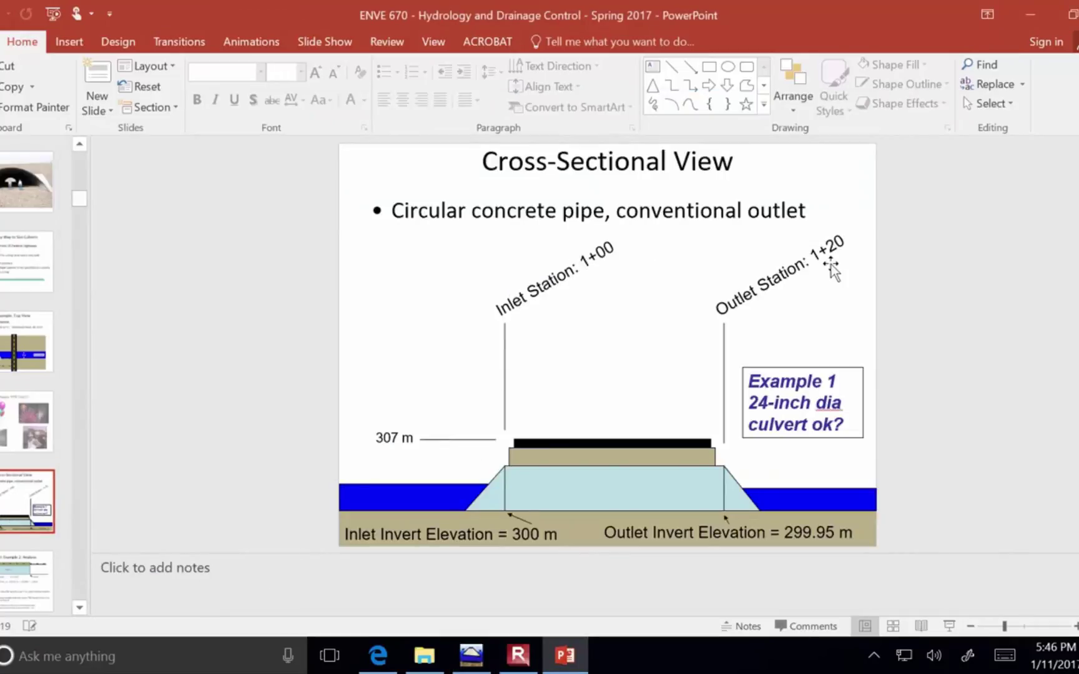
click(522, 663)
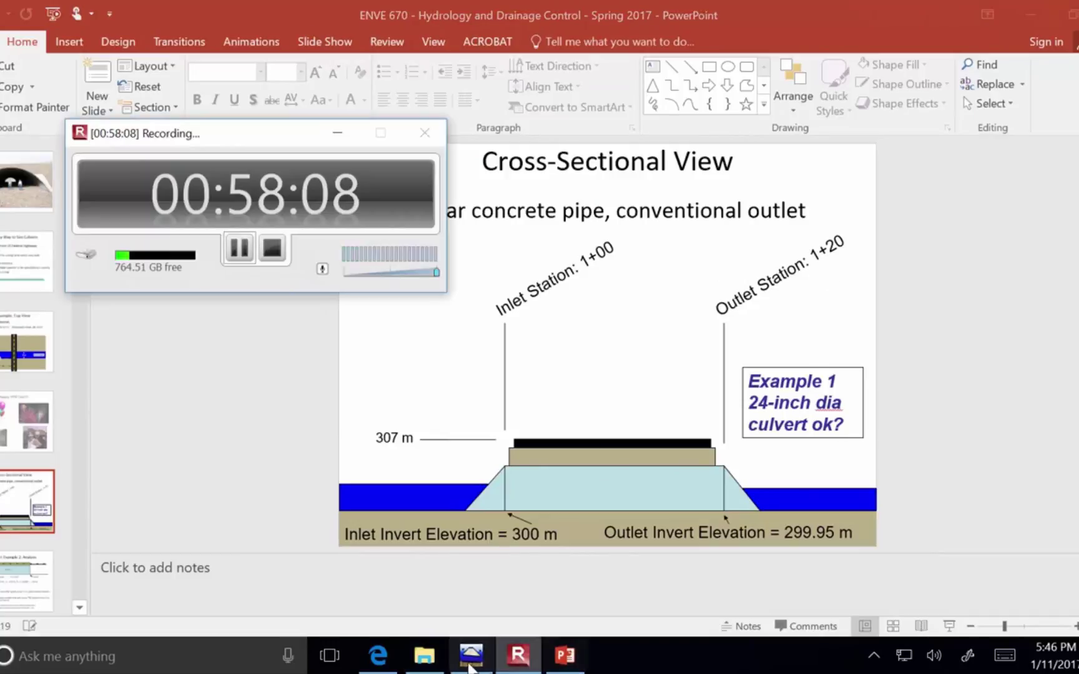
click(470, 667)
Set the culvert inlet station to 100 m and outlet station to 120 m.
click(785, 449)
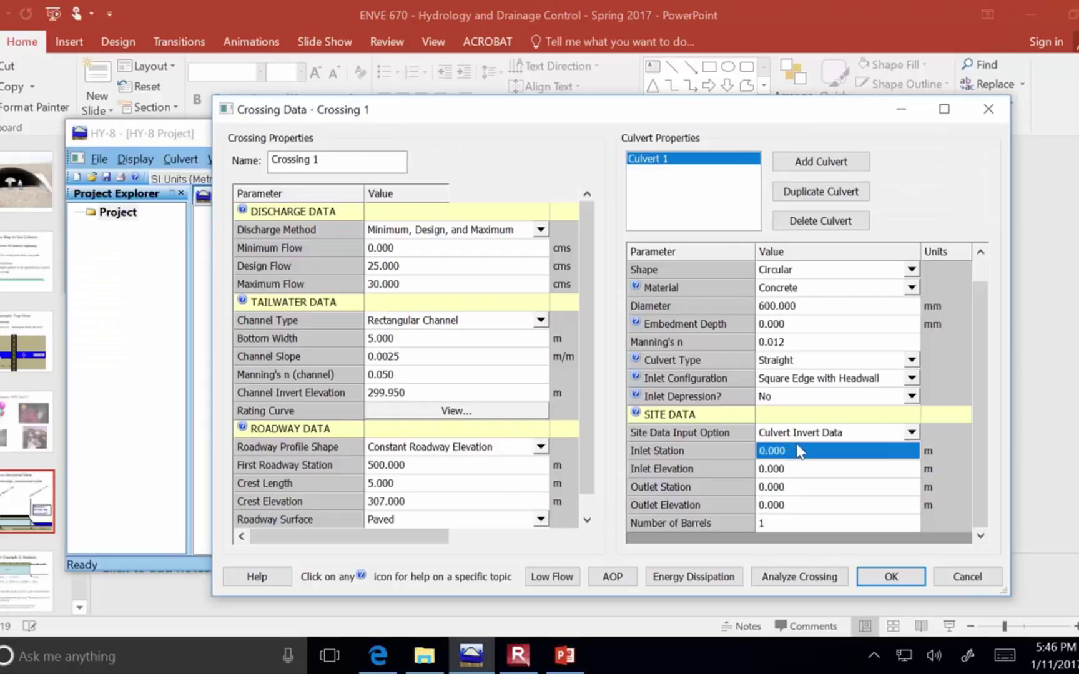
text(100)
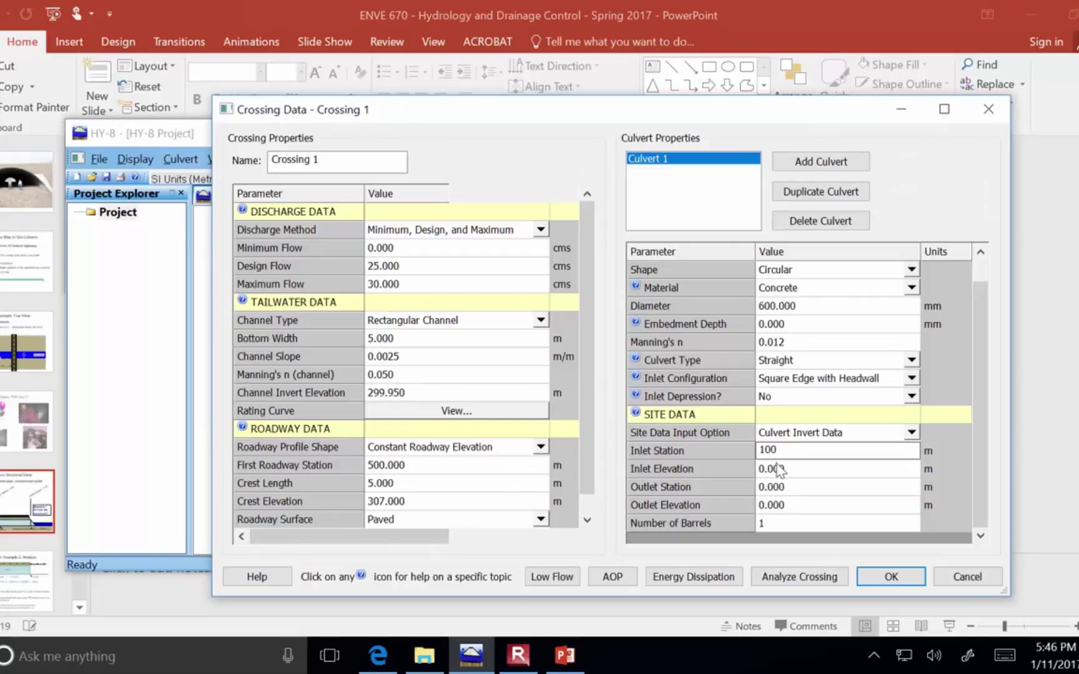
click(777, 488)
text(120)
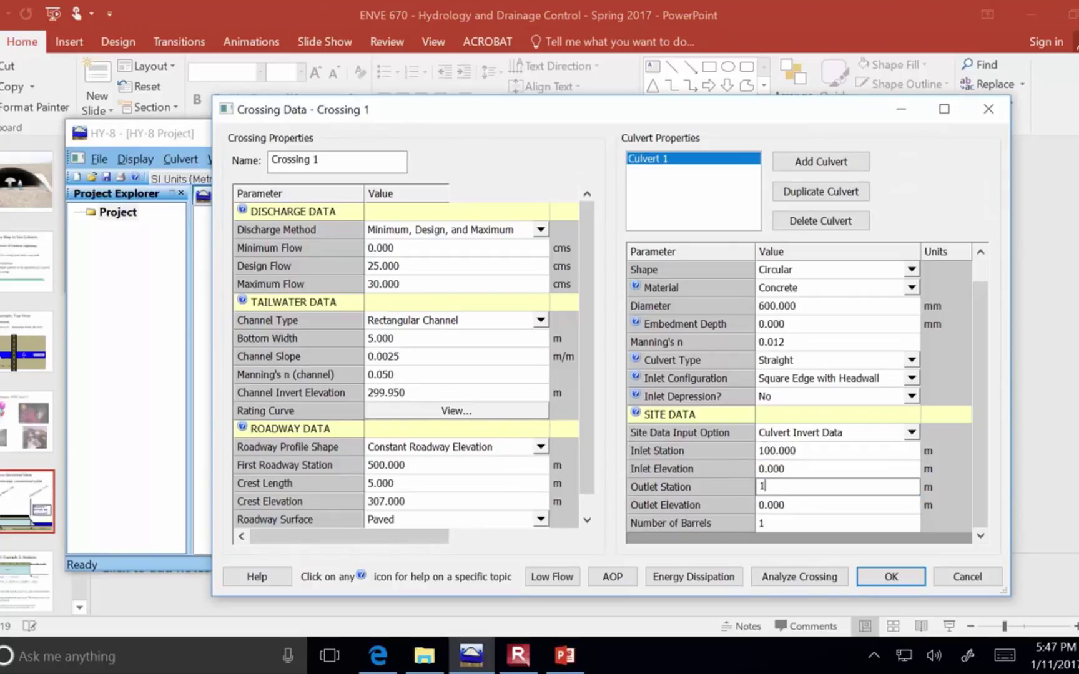
click(788, 469)
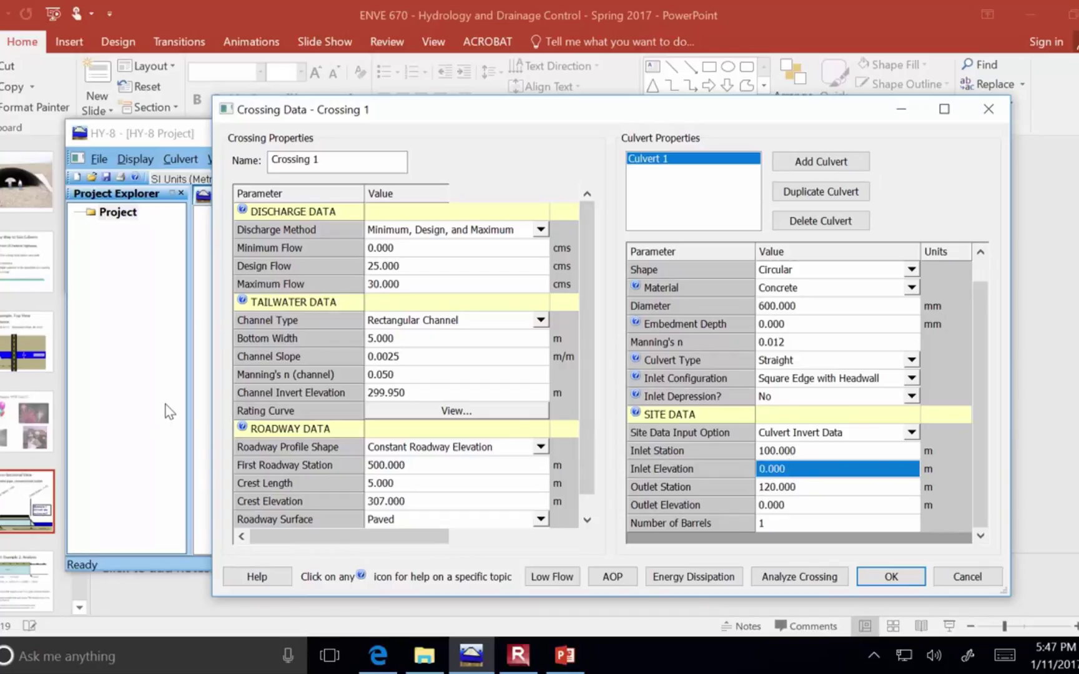
Set the culvert inlet elevation to 300 m and outlet elevation to 299.950 m.
click(7, 512)
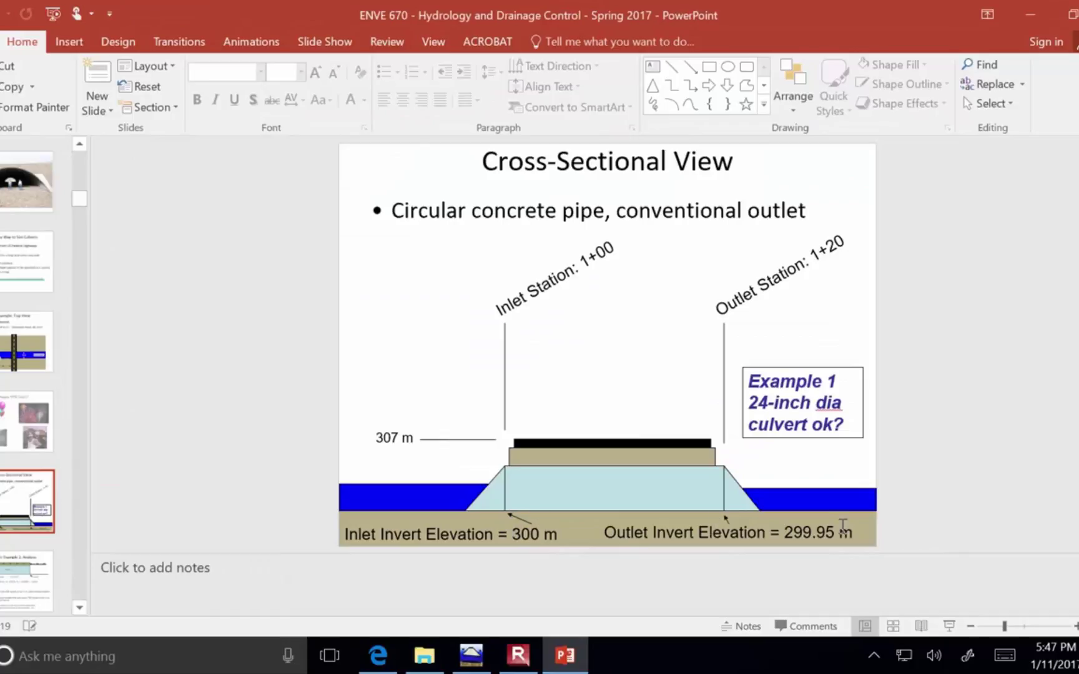
click(472, 656)
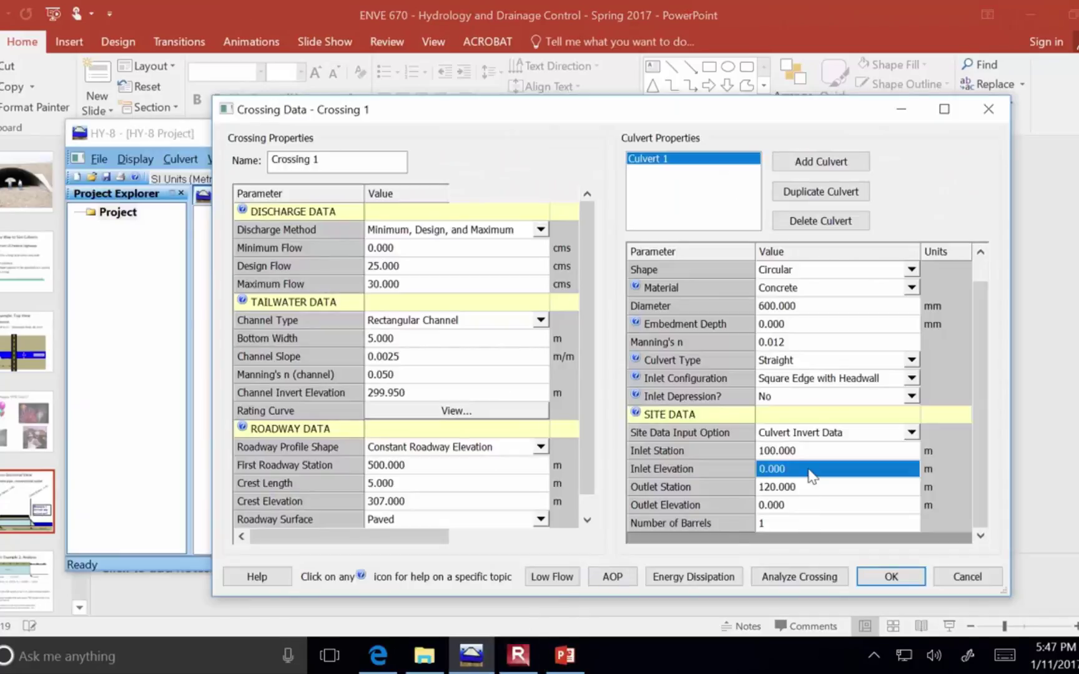
text(300)
click(813, 507)
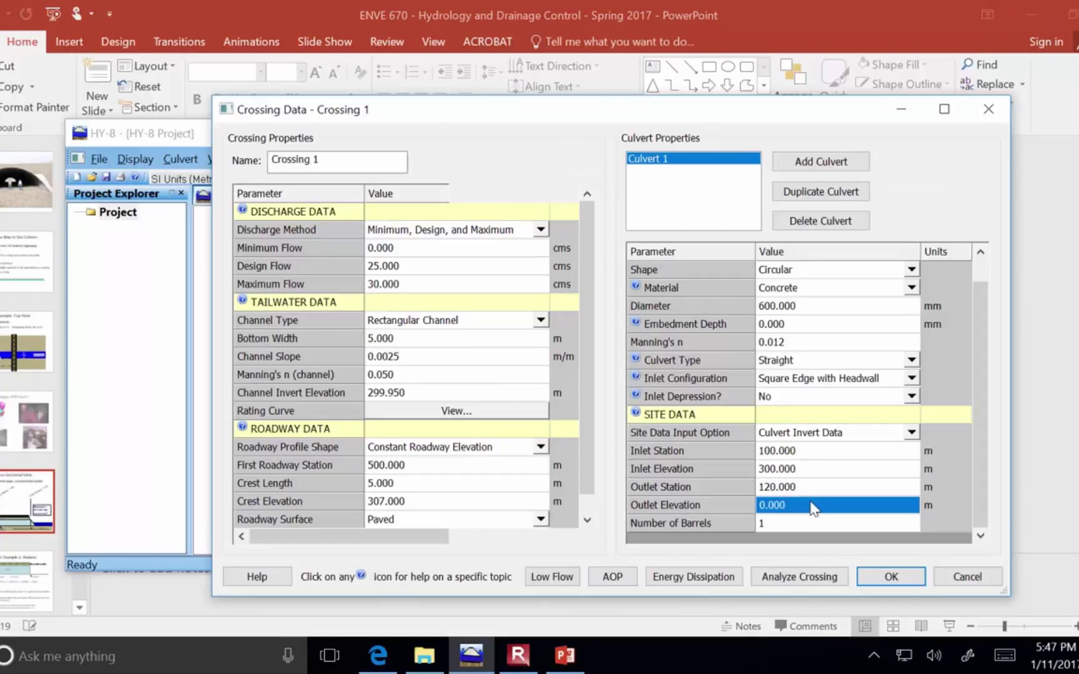
text(299.950)
click(979, 454)
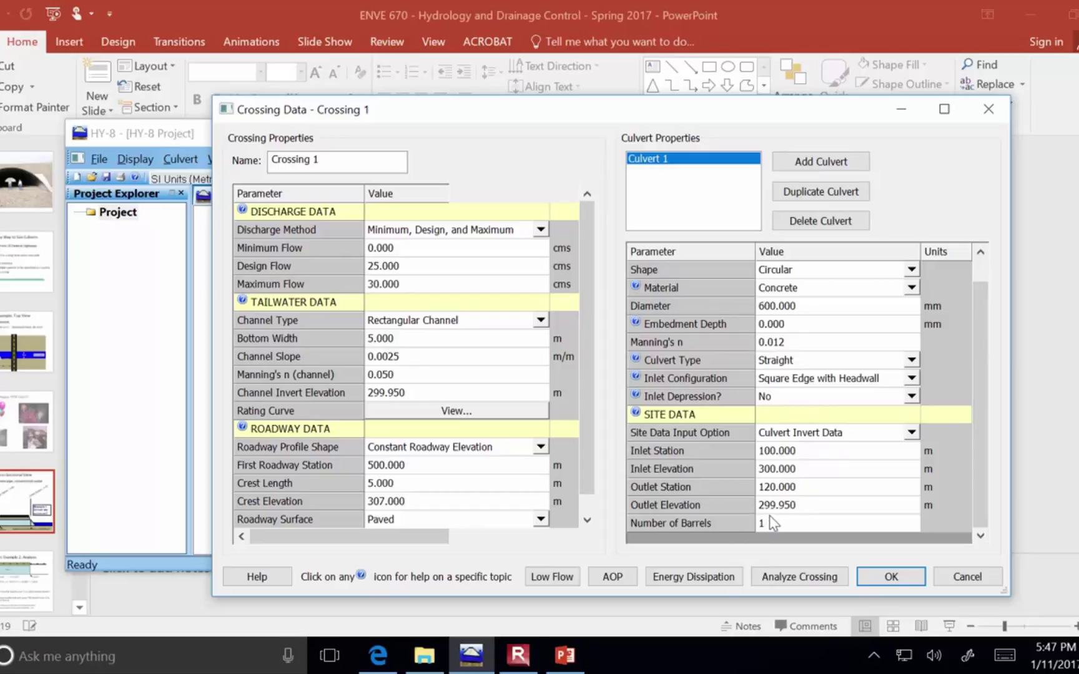
click(826, 578)
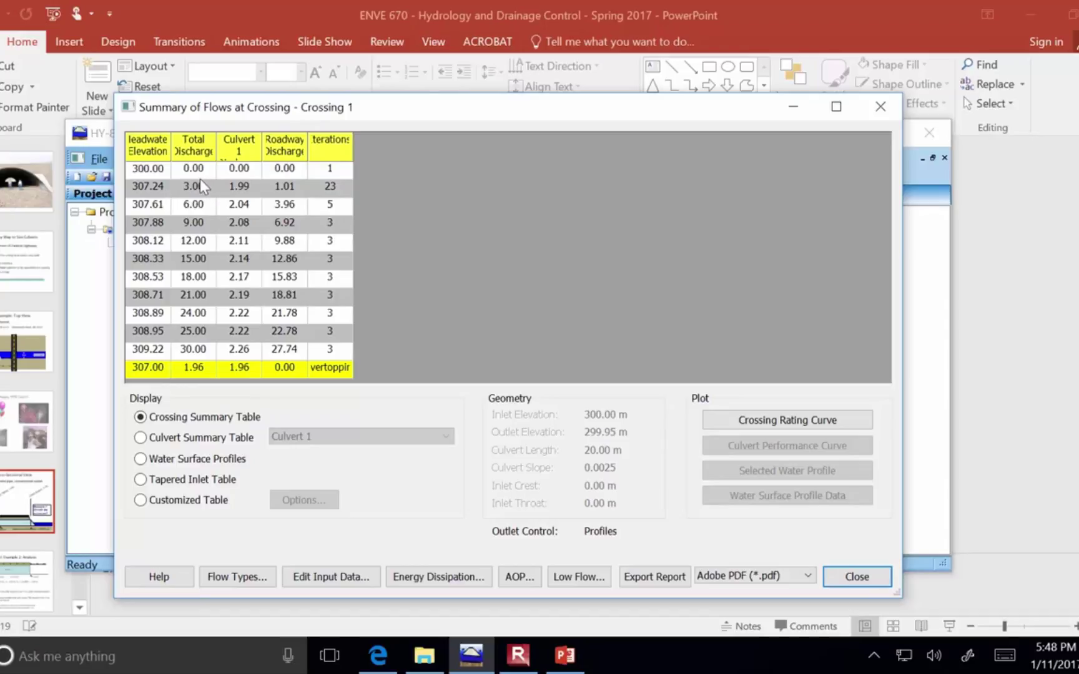
click(5, 463)
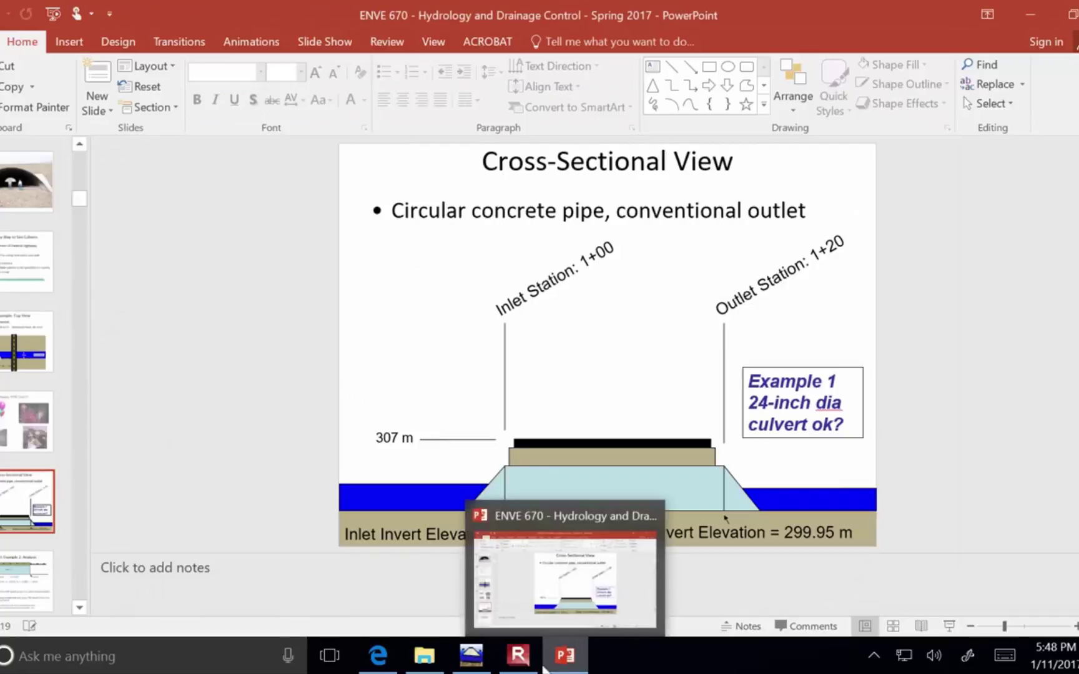
click(471, 656)
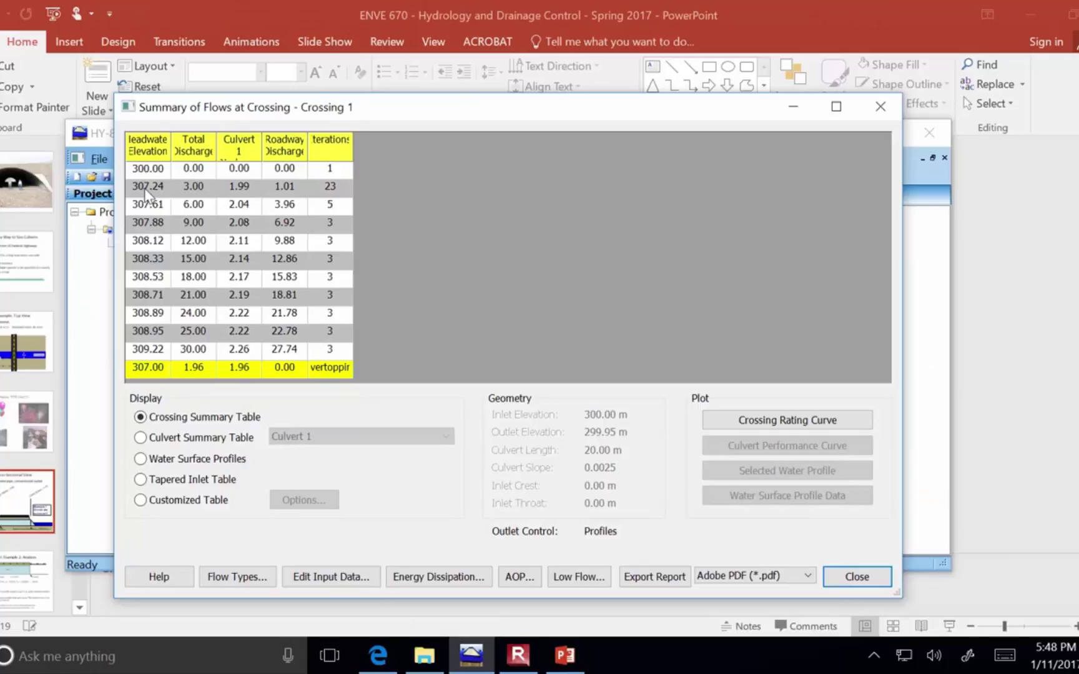
drag(171, 147, 196, 148)
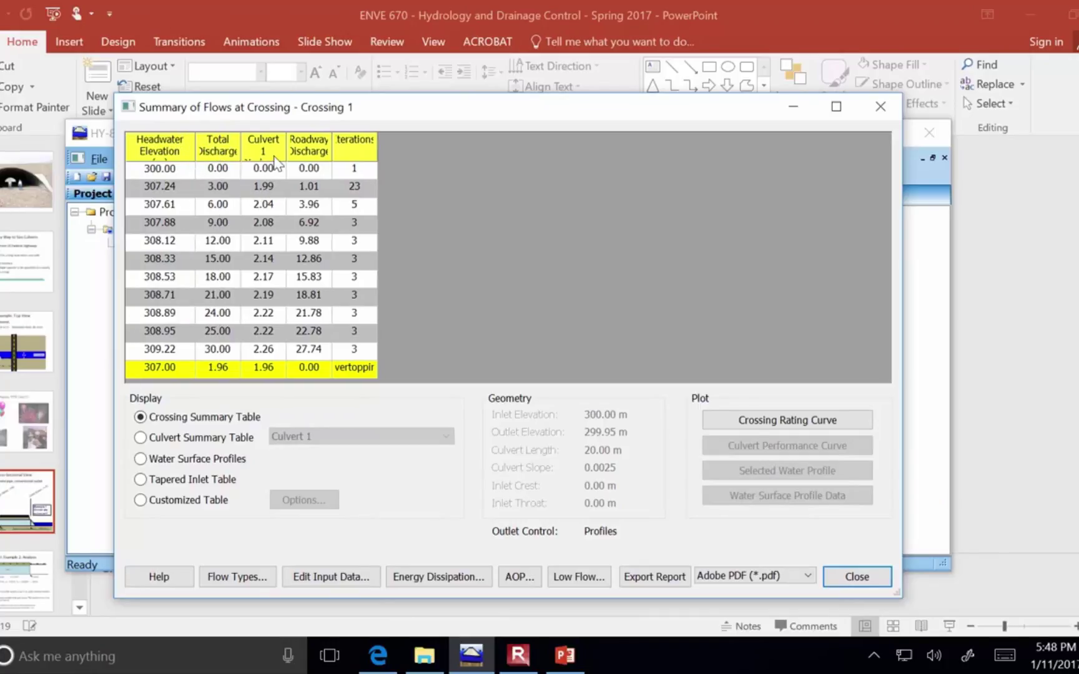
mouse_move(287, 144)
mouse_down()
mouse_move(323, 142)
mouse_move(306, 148)
mouse_up()
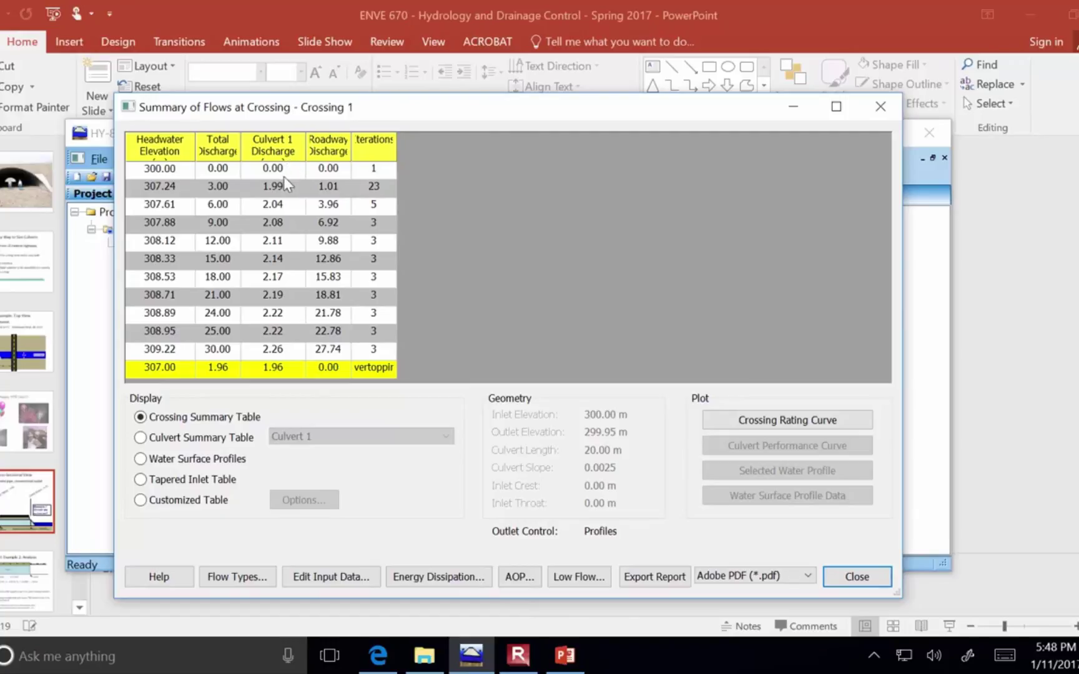
click(228, 335)
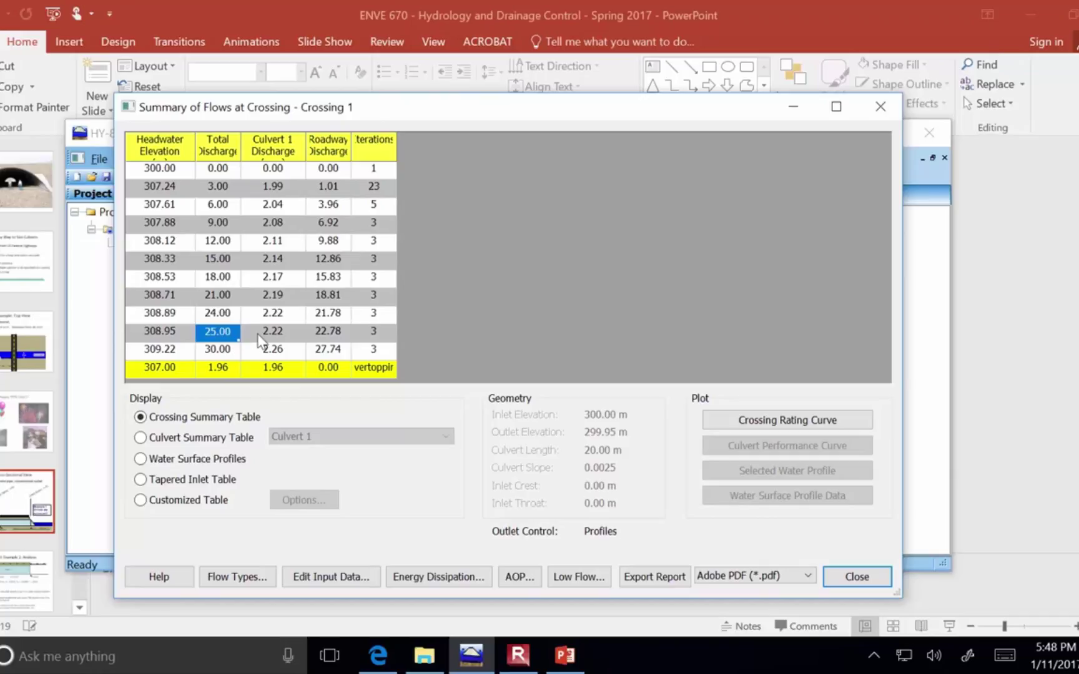
click(290, 337)
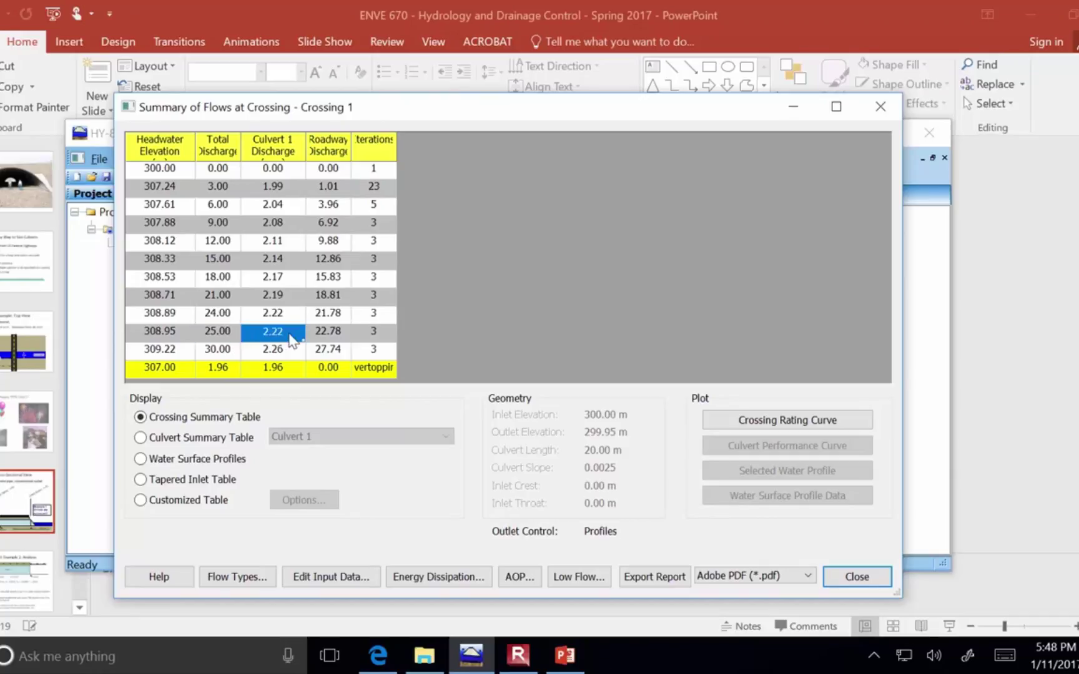
Close the flow summary, reopen Crossing 1's input data, and edit Number of Barrels to 5.
click(855, 577)
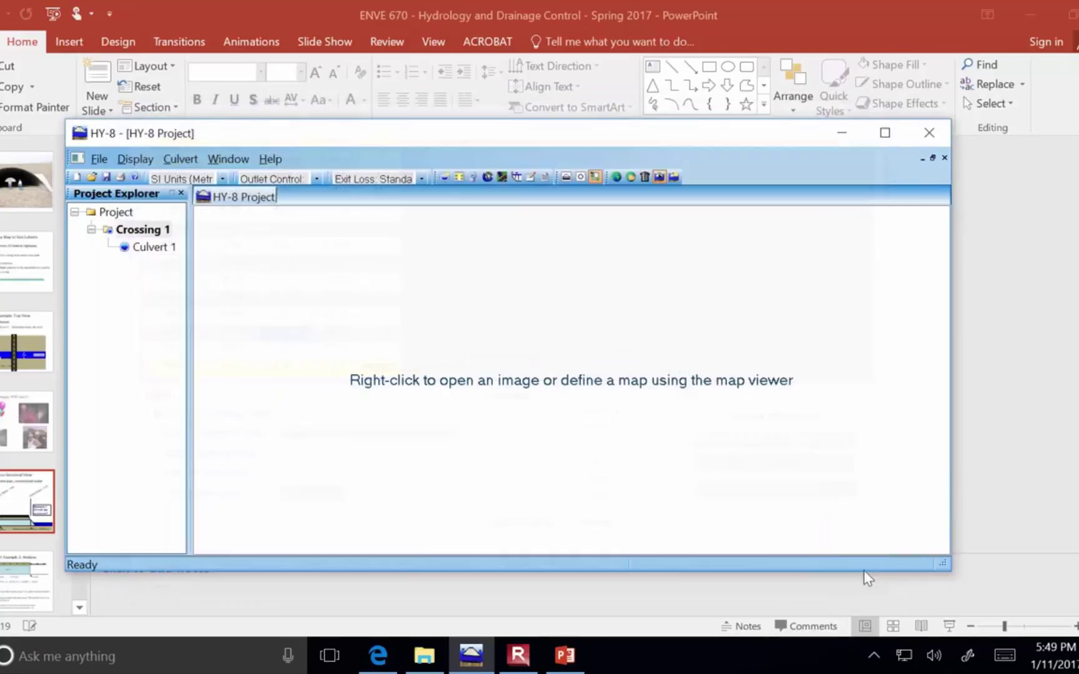
click(162, 251)
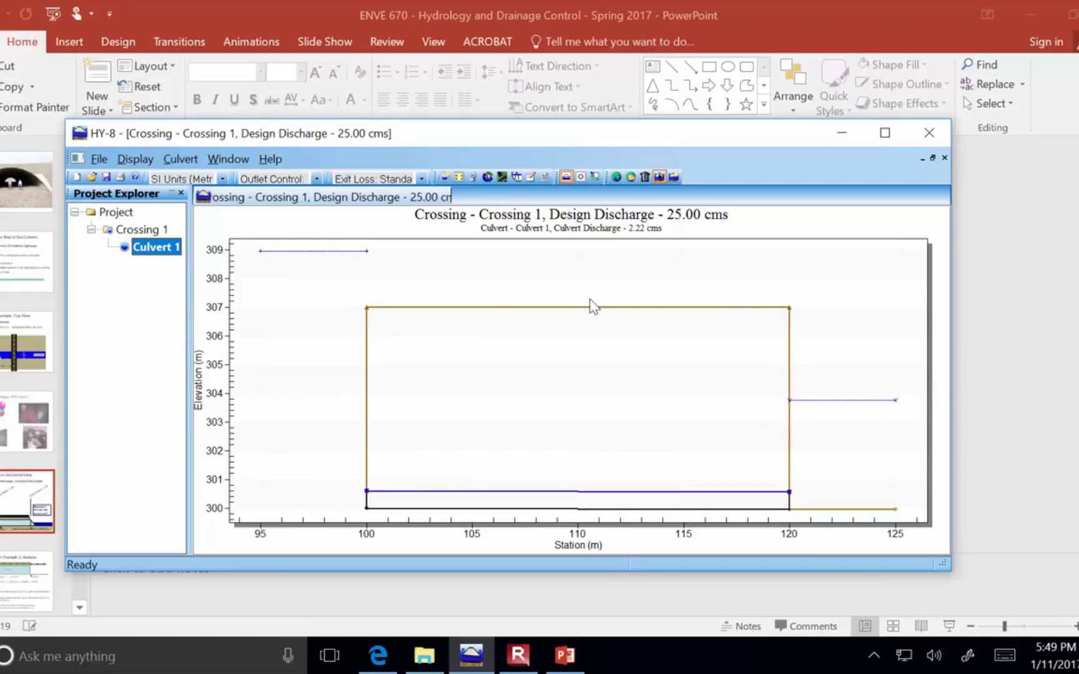
click(134, 231)
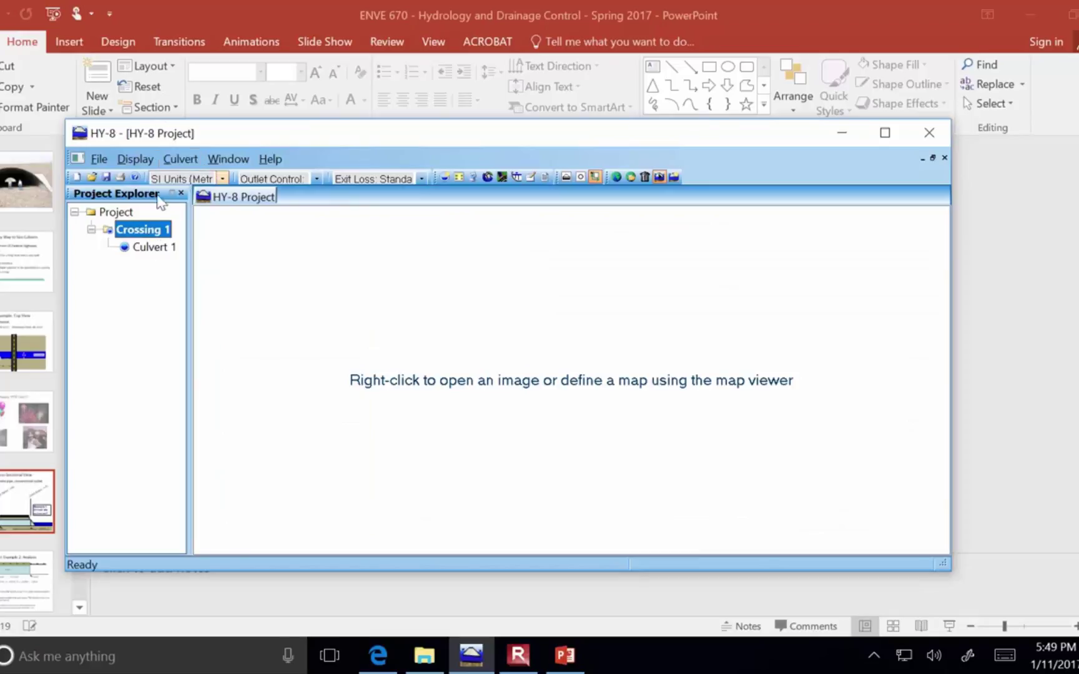
double_click(153, 230)
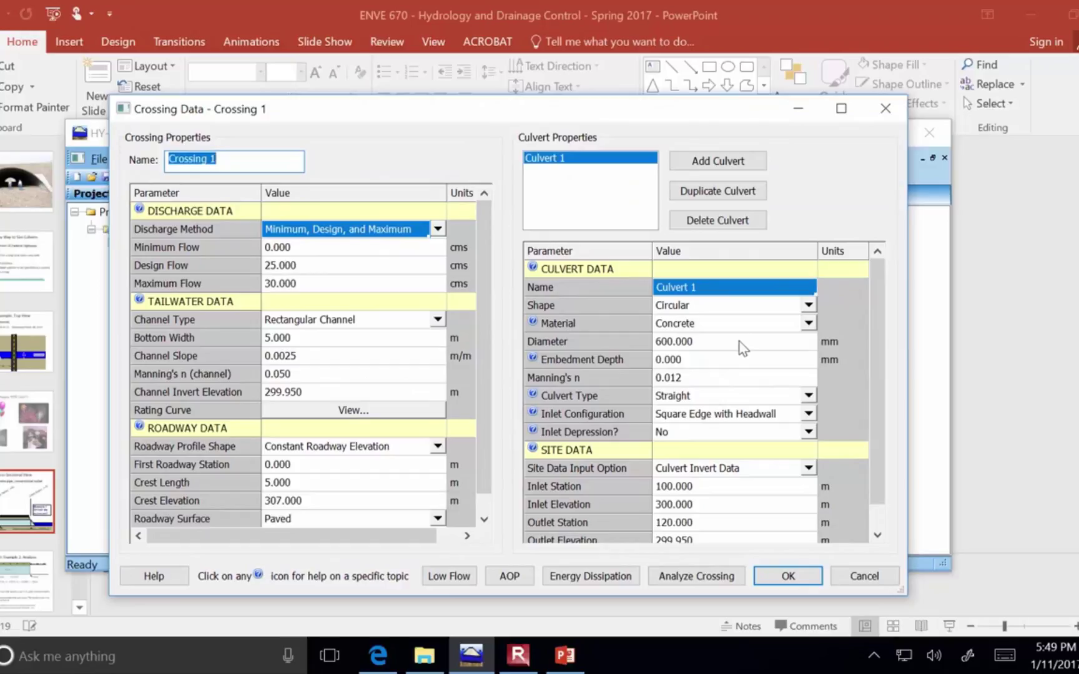
drag(878, 481, 876, 515)
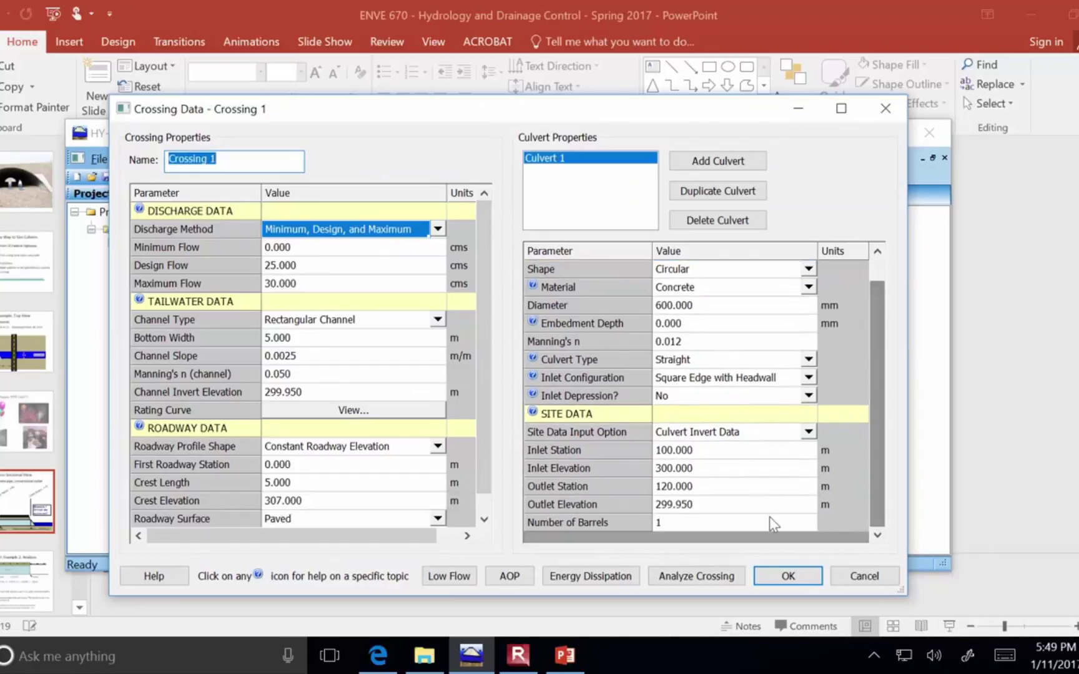
click(744, 525)
click(747, 528)
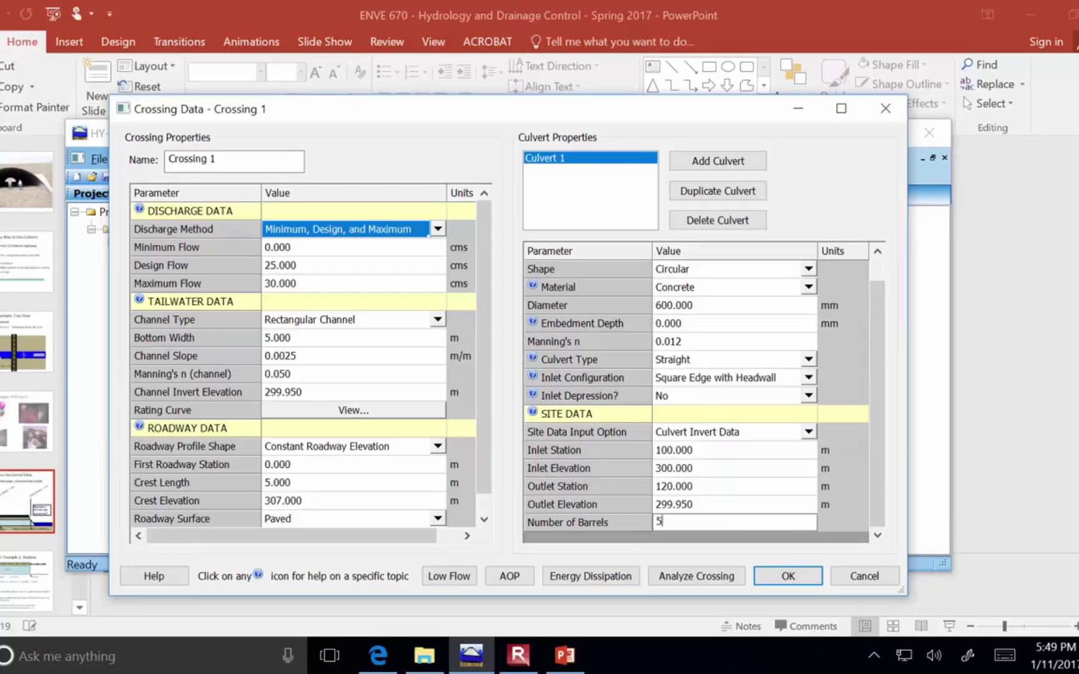
Rerun the analysis with 5 barrels and check the crossing rating curve; overtopping begins at 9.62 cms.
text(5)
click(694, 576)
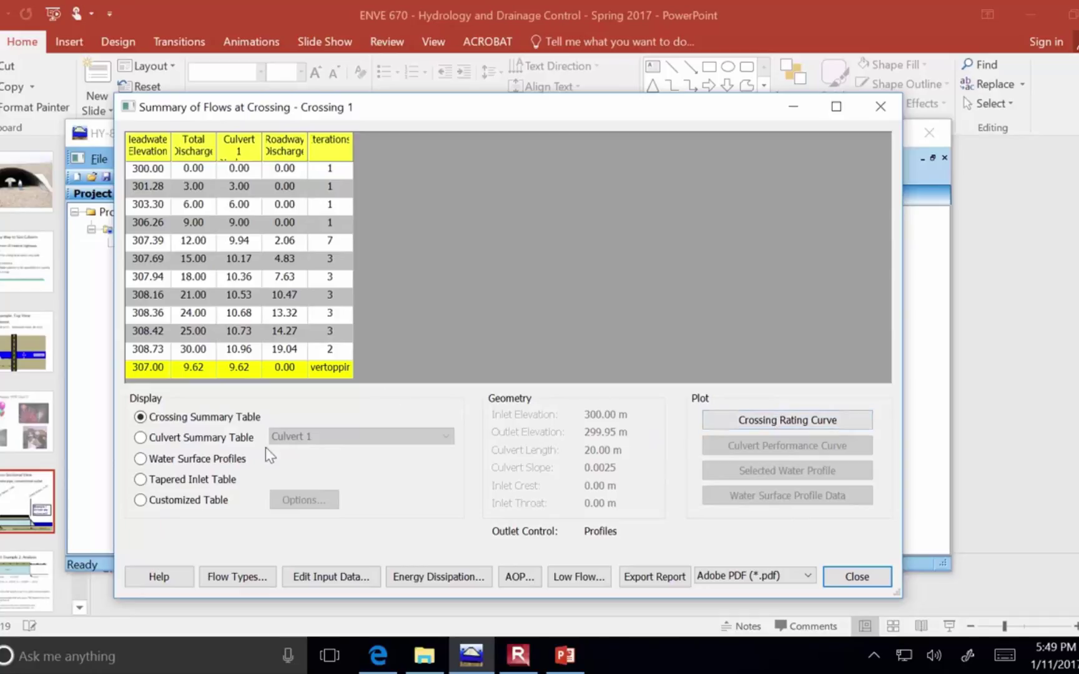
click(824, 418)
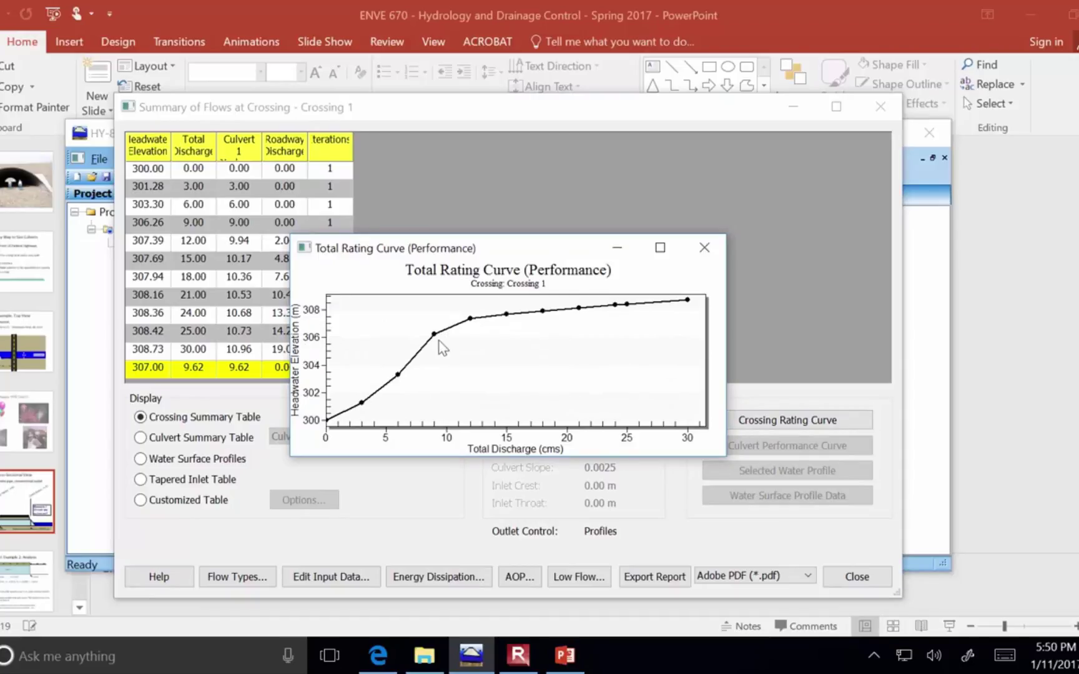
click(706, 249)
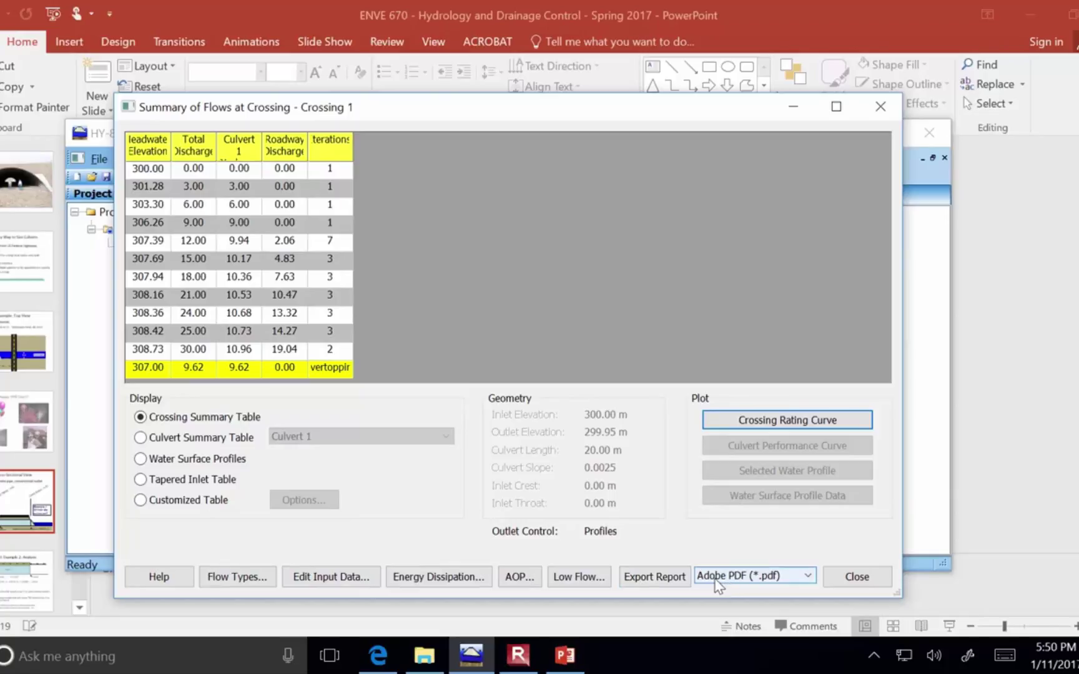
Export the report as Example 1.pdf to C:\Temp and open it in Adobe Acrobat.
click(655, 577)
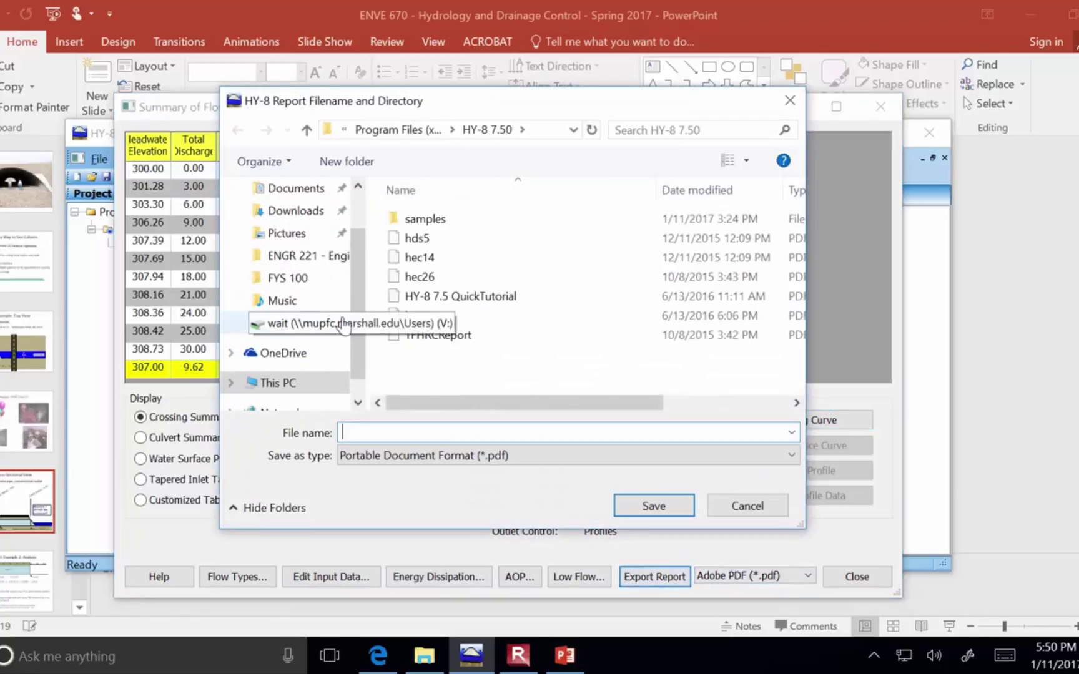
scroll(348, 323, down, 5)
click(303, 300)
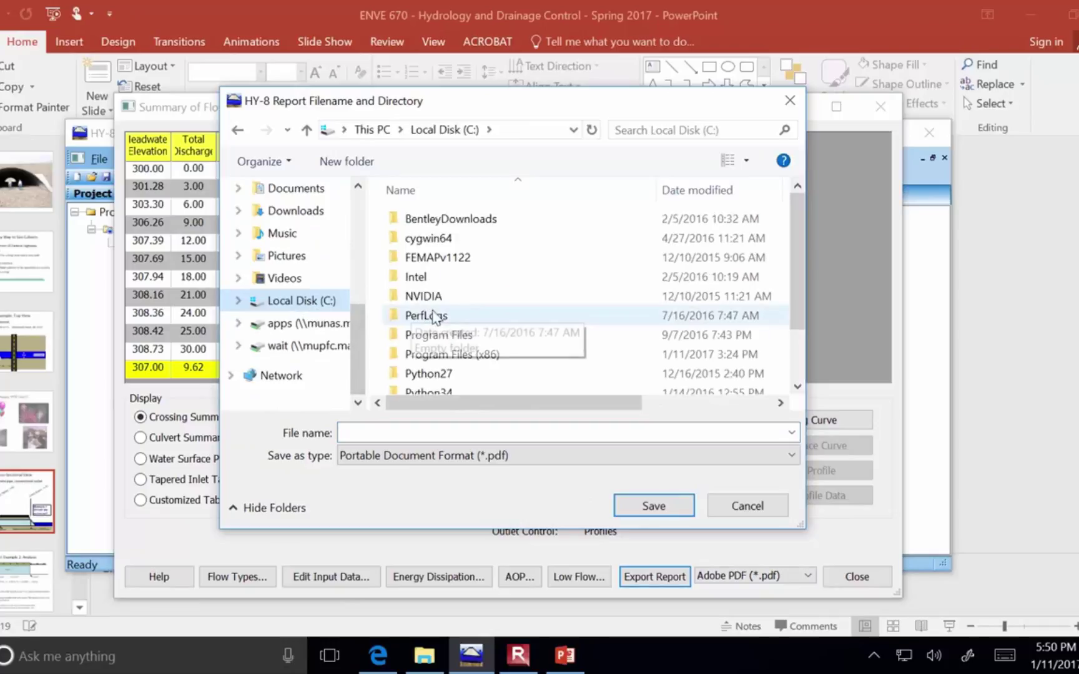
scroll(446, 320, down, 1)
double_click(458, 350)
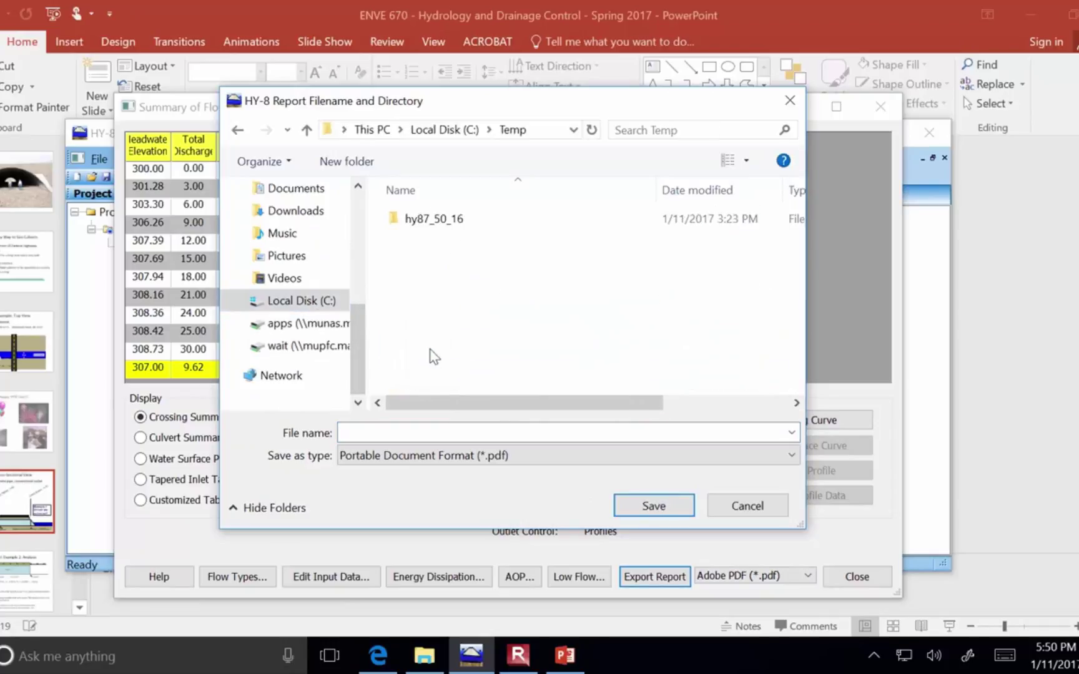
click(445, 427)
text(Example 1)
click(632, 507)
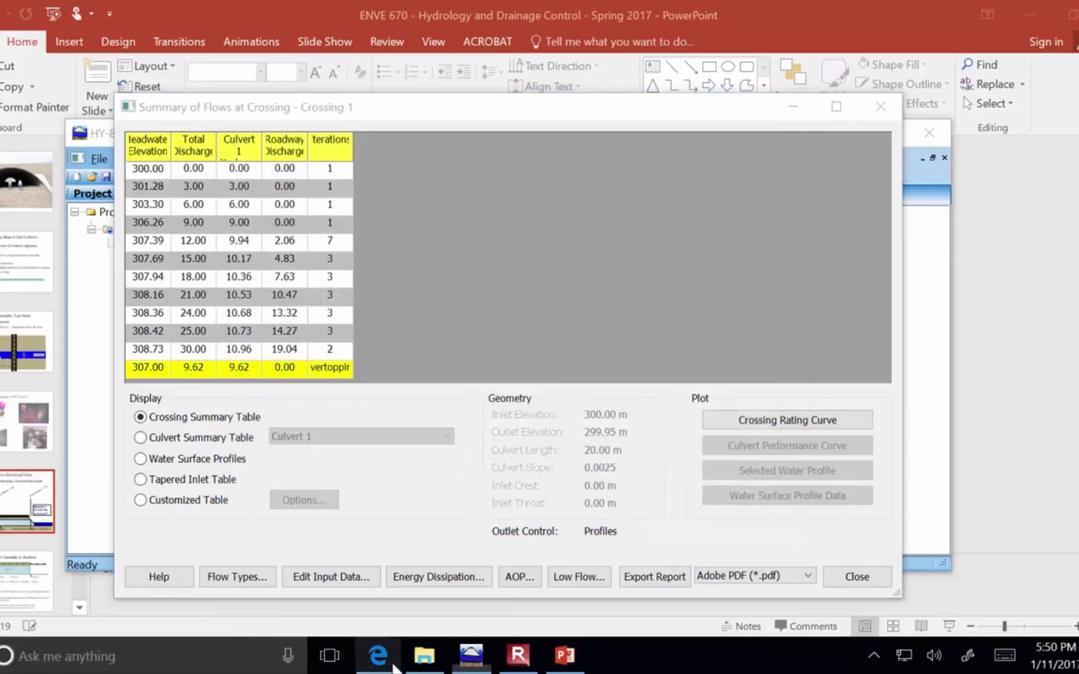
double_click(528, 419)
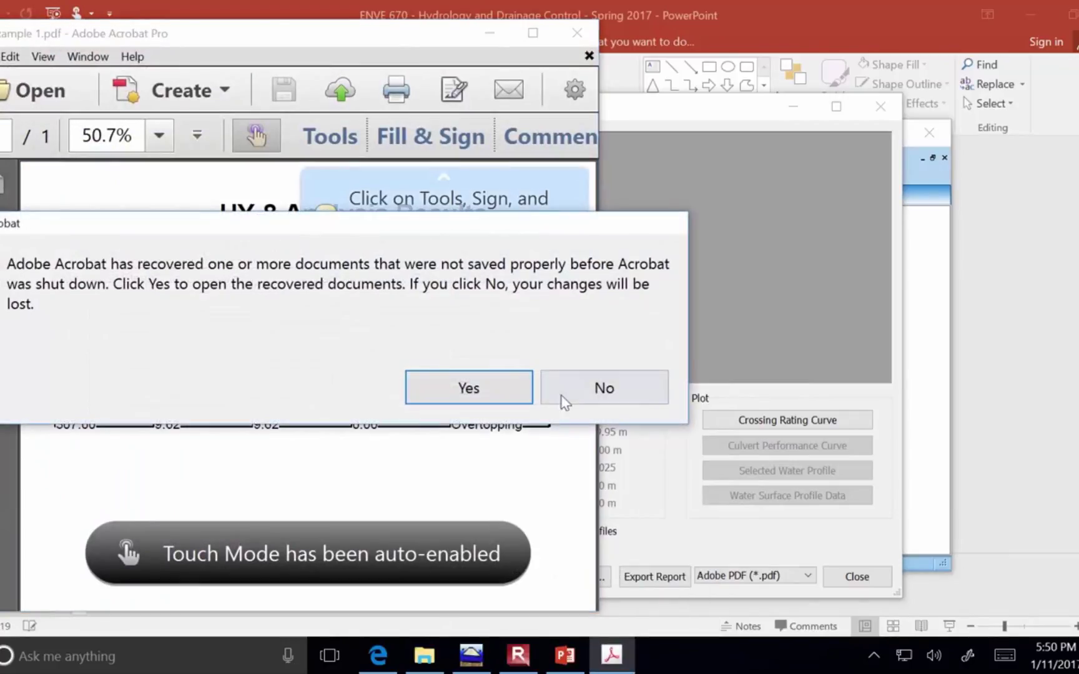
Dismiss Acrobat's recovery and default-app prompts and maximize the window.
click(571, 405)
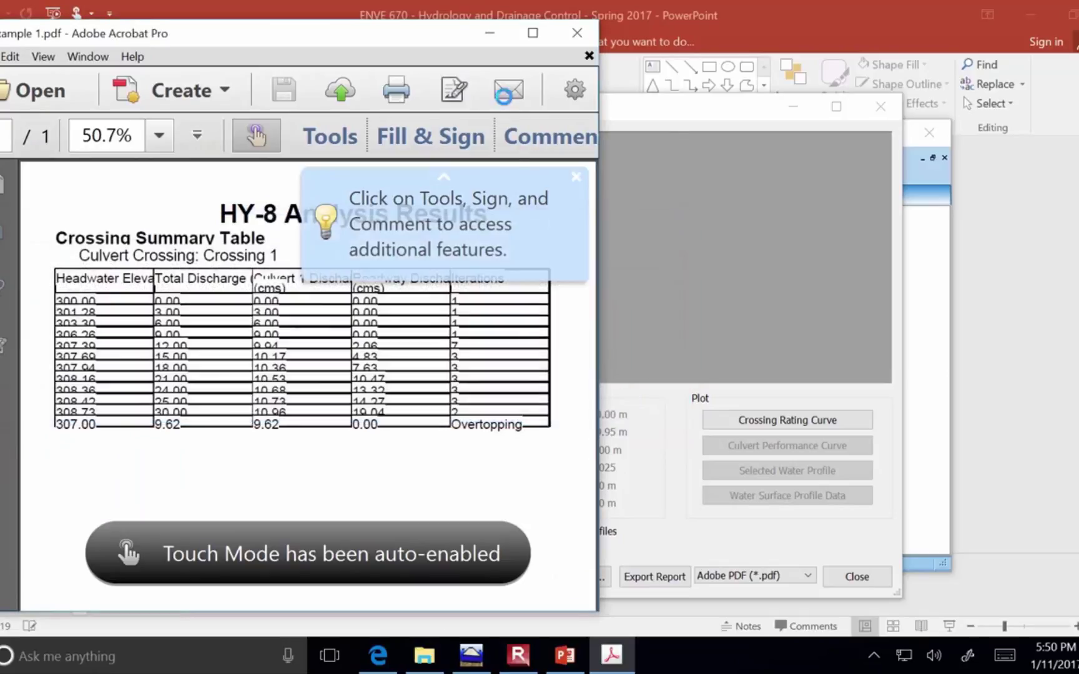
click(532, 34)
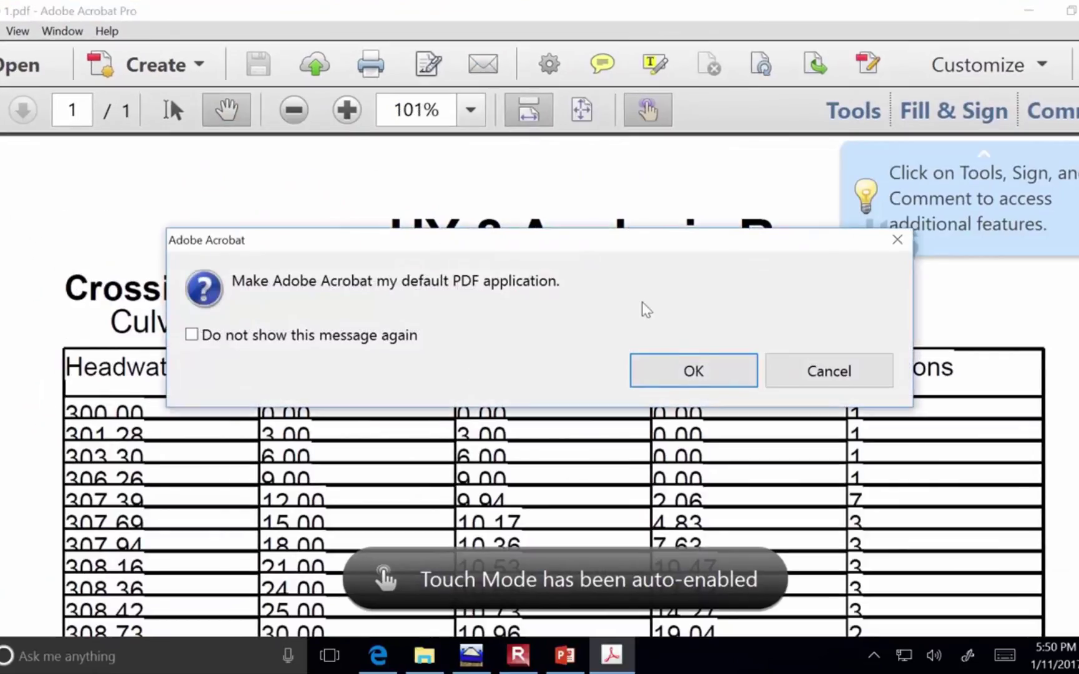
click(712, 368)
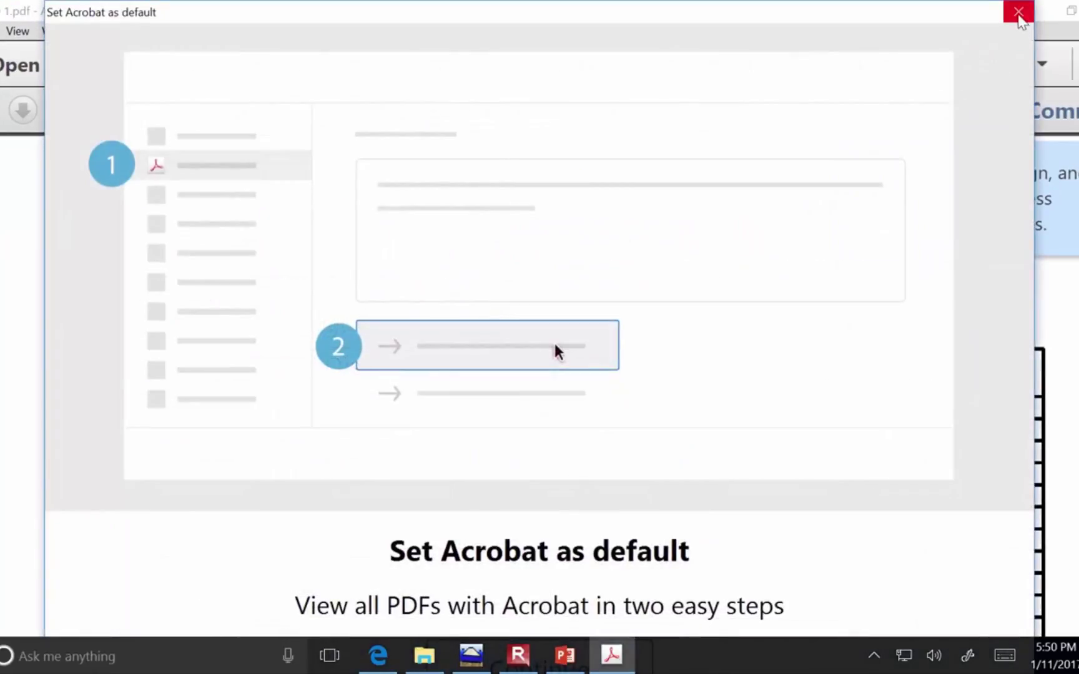
click(1018, 13)
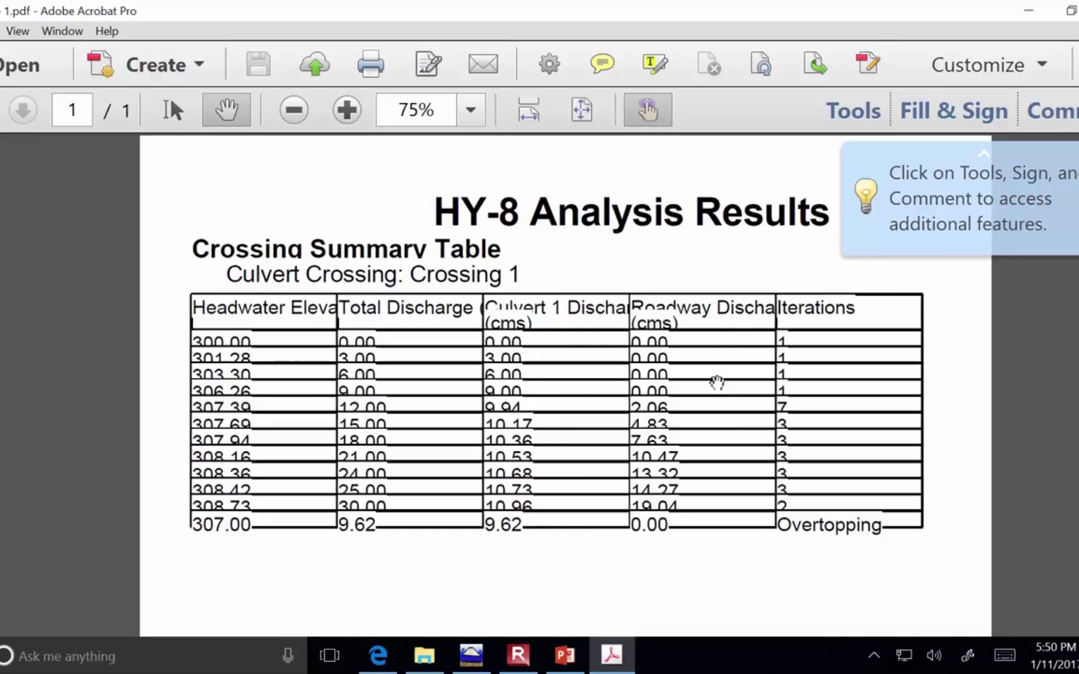
Scroll through the HY-8 Analysis Results PDF, then close Acrobat.
scroll(927, 437, down, 10)
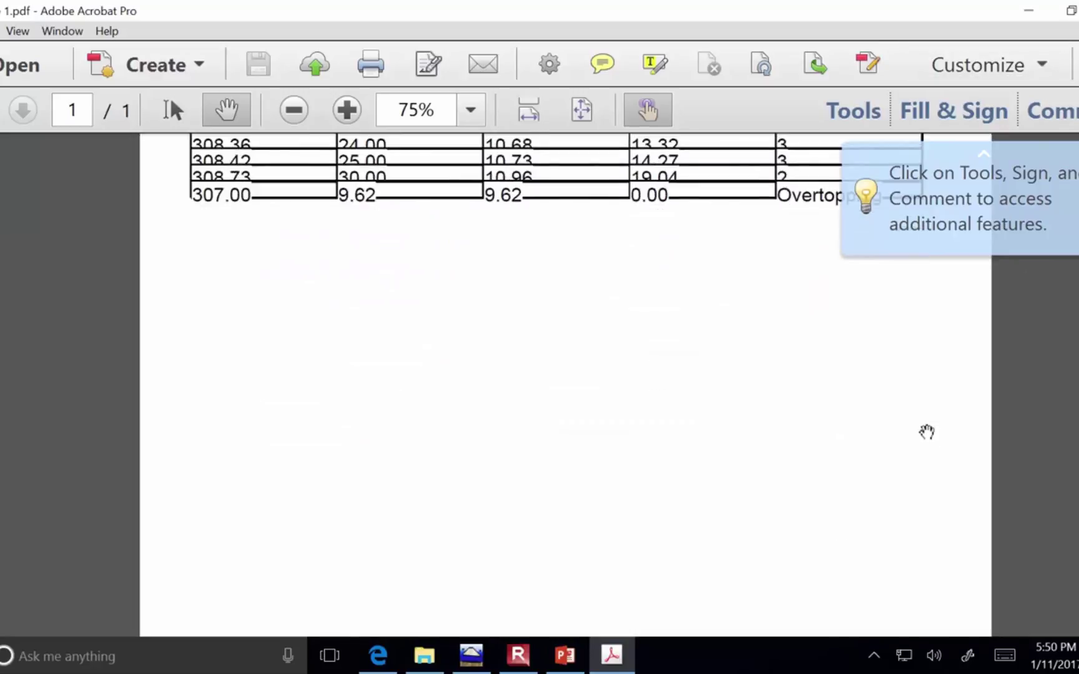
scroll(927, 432, down, 1)
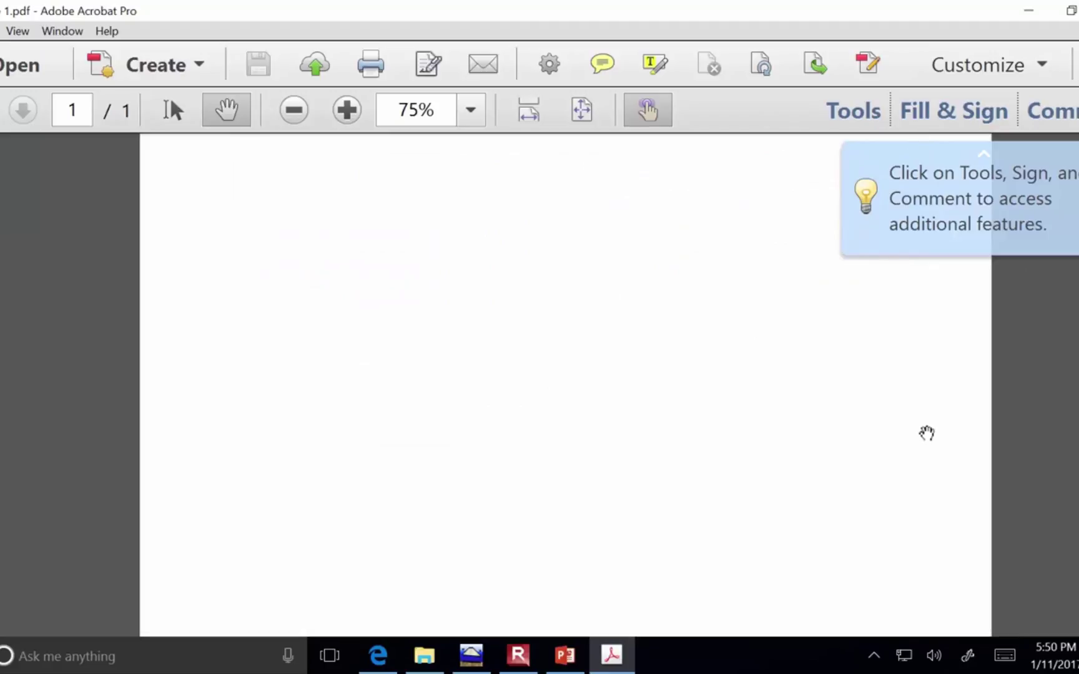
scroll(927, 432, up, 10)
key(alt+F4)
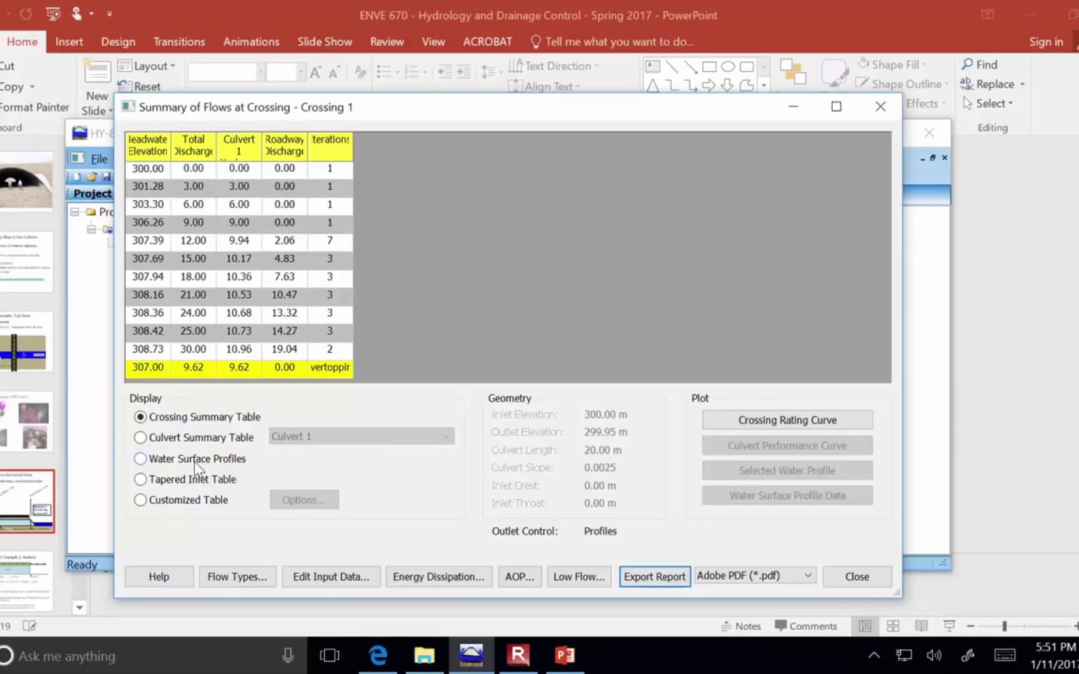
Show the Culvert Summary Table and widen the Flow Type, Outlet Control and depth columns.
click(177, 440)
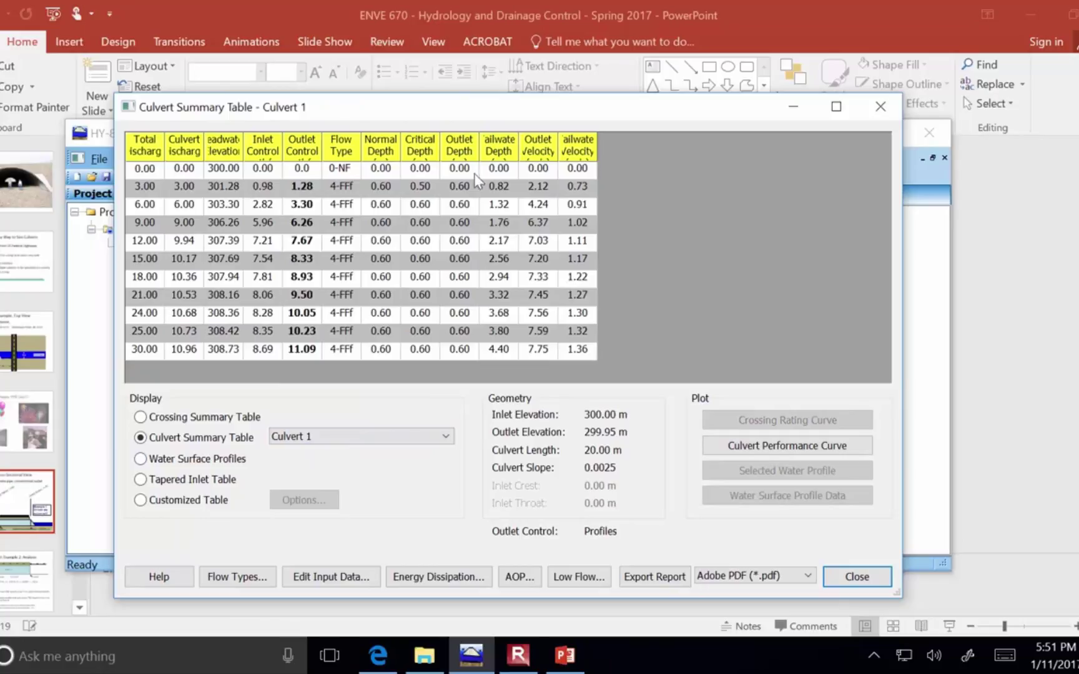
drag(361, 152, 397, 151)
drag(321, 151, 355, 151)
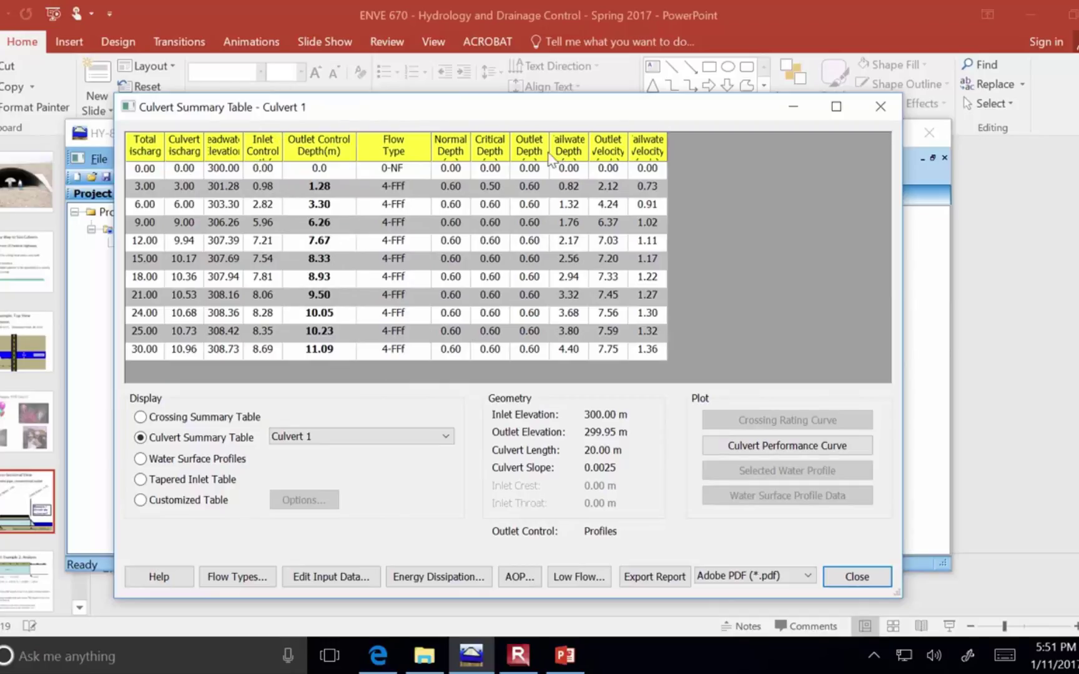
drag(549, 153, 594, 153)
drag(509, 150, 541, 150)
drag(469, 149, 516, 149)
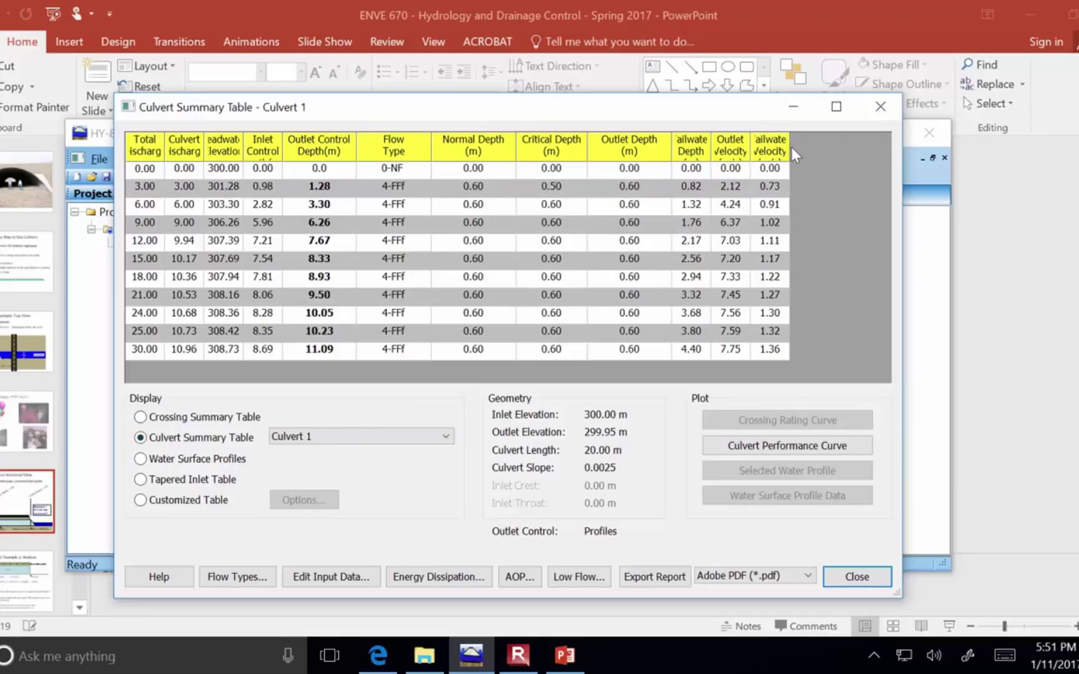
Widen the Tailwater Velocity, Outlet Velocity and Tailwater Depth columns, then close the results.
drag(789, 146, 836, 148)
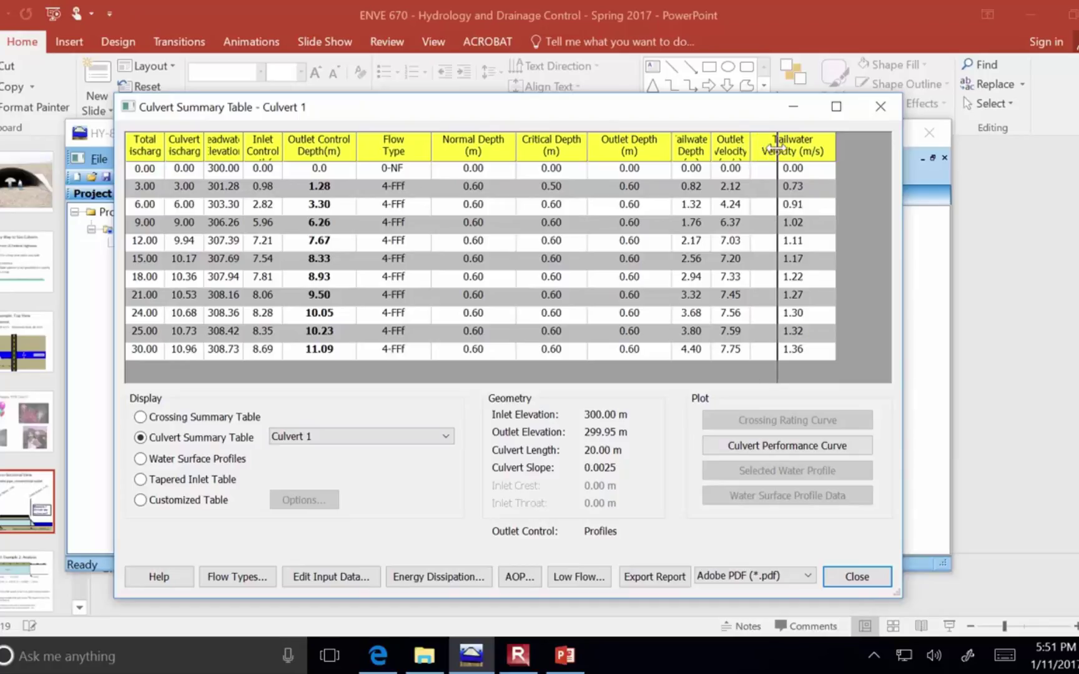
drag(751, 147, 776, 151)
drag(711, 157, 737, 156)
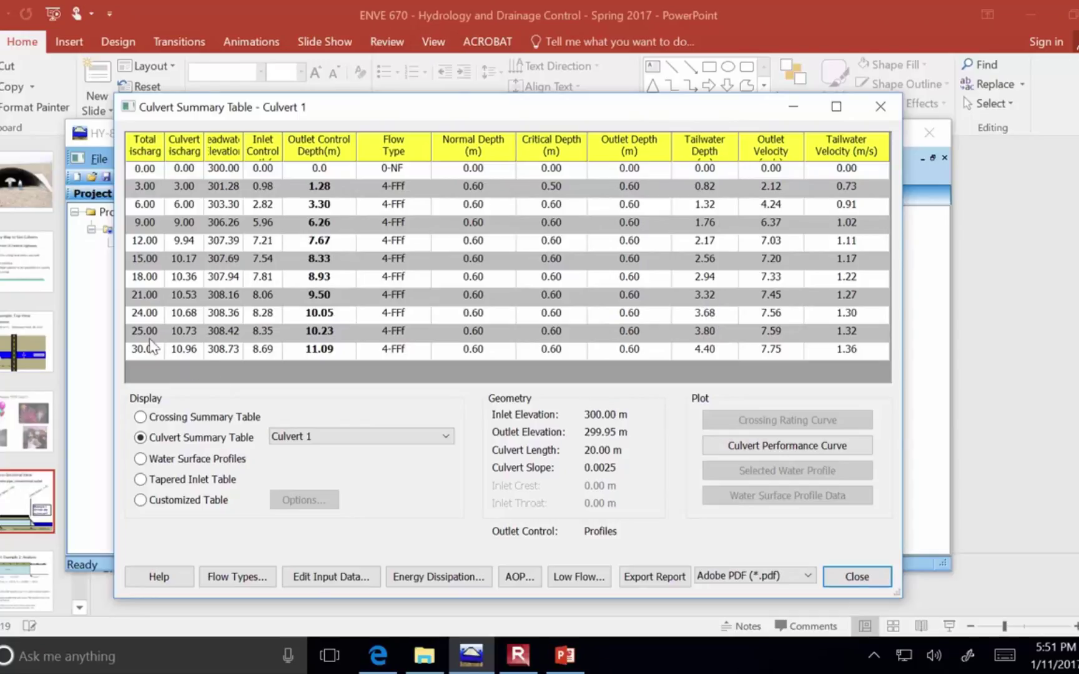
click(858, 576)
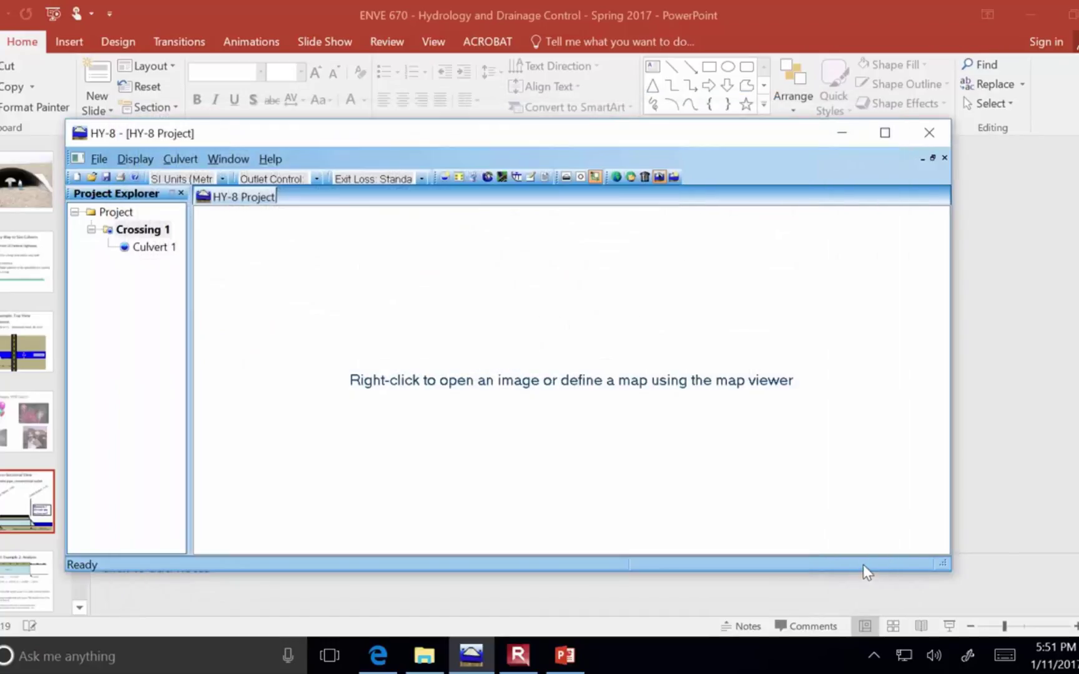